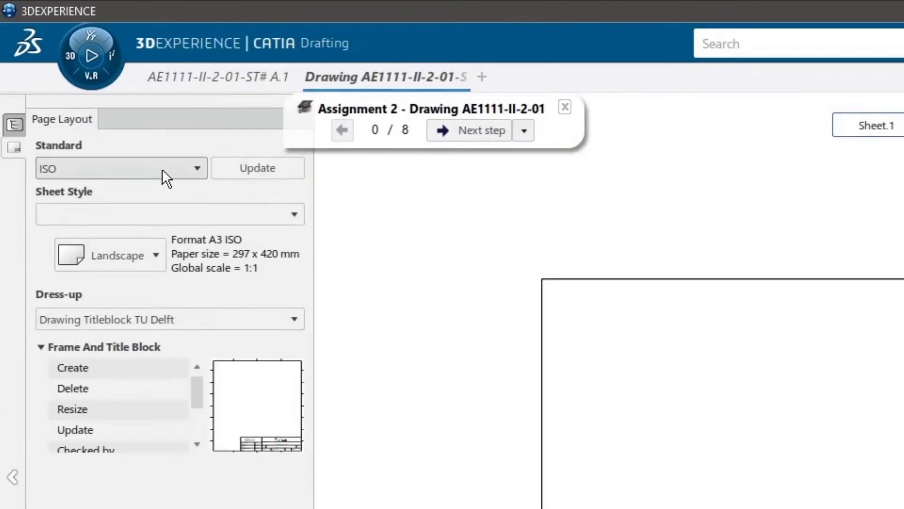
Set the sheet to the ISO-TUDelft standard with the A2 ISO sheet format
left_click(165, 169)
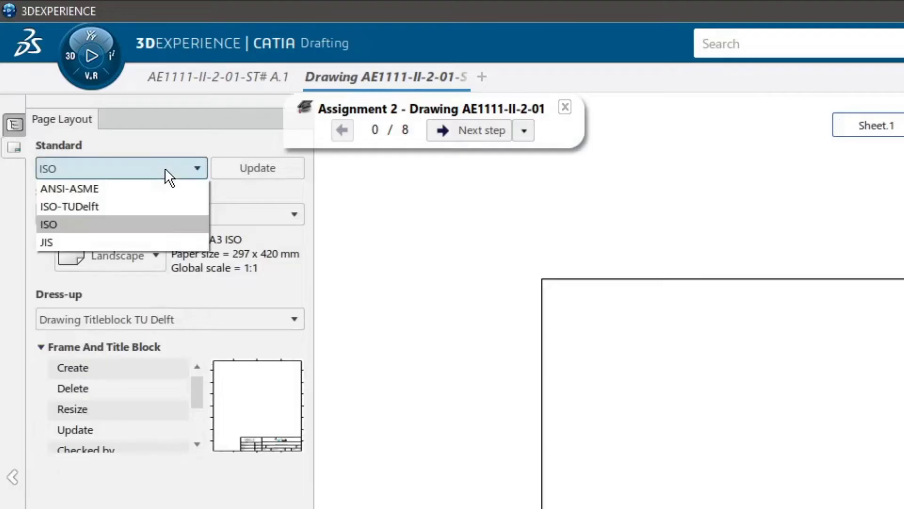
left_click(125, 208)
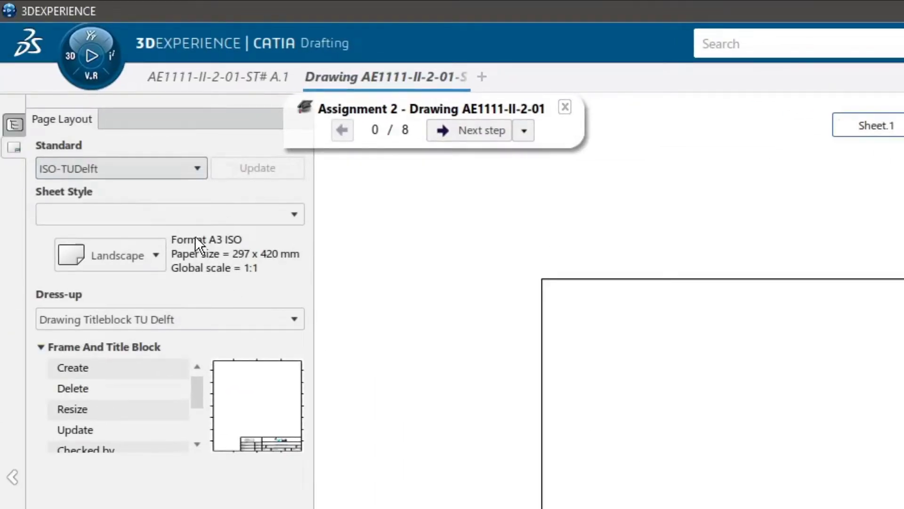
left_click(192, 215)
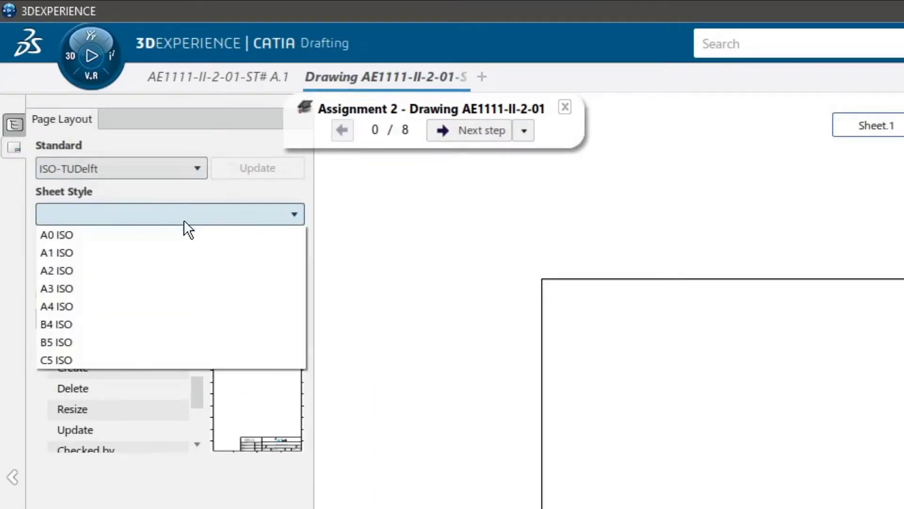
left_click(149, 270)
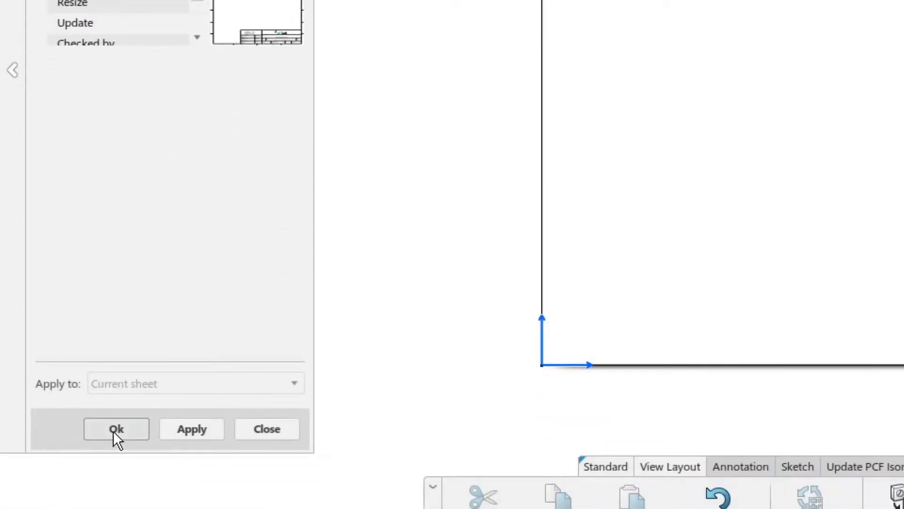
left_click(116, 429)
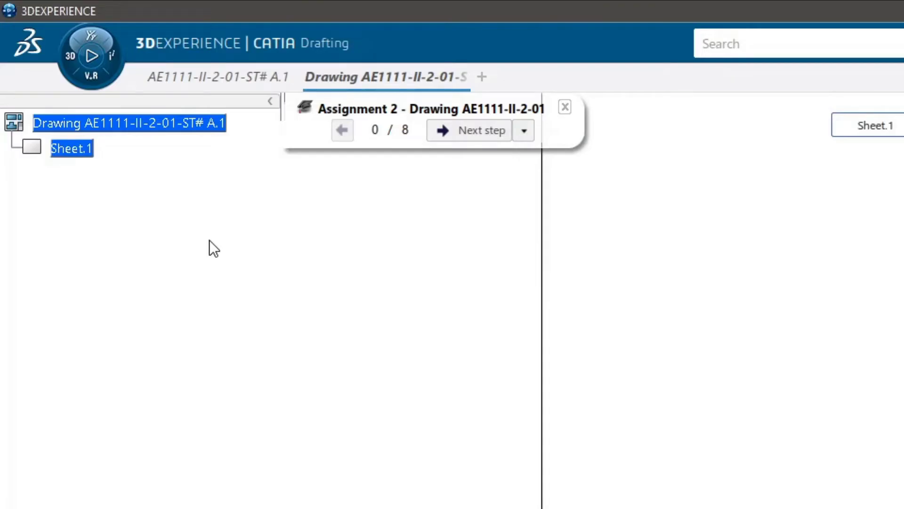
Set Sheet.1's scale to 1:2 in its sheet properties
right_click(77, 150)
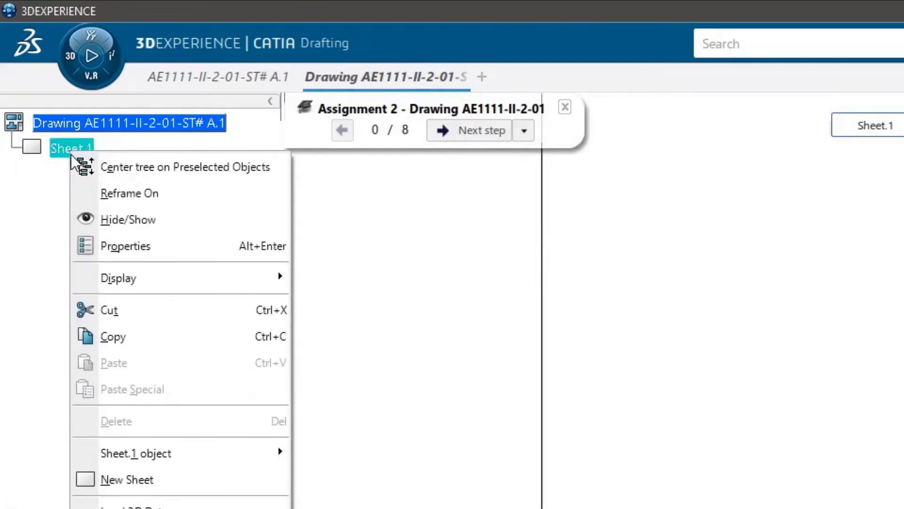
left_click(130, 246)
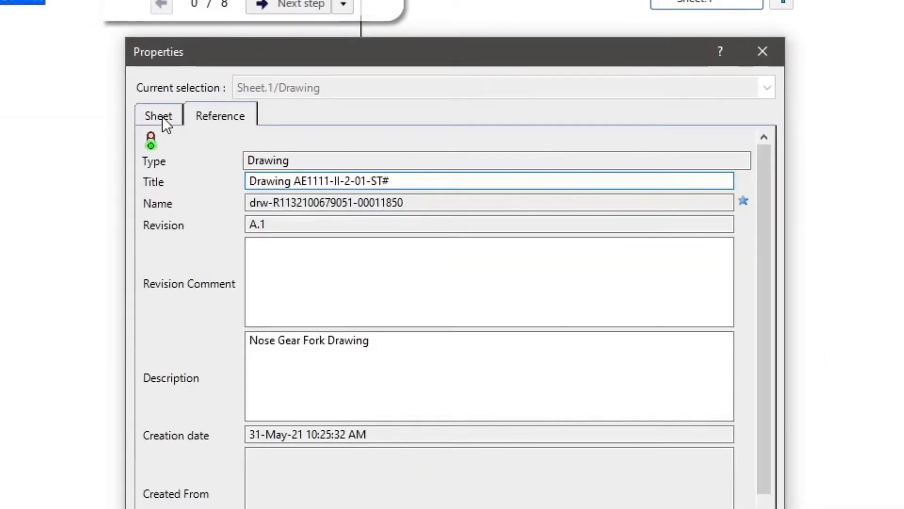
left_click(162, 116)
left_click(197, 165)
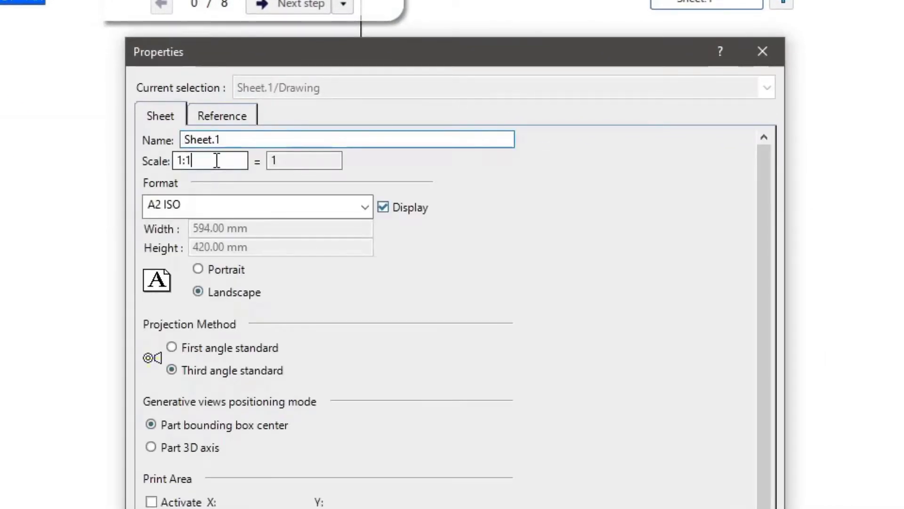
key("BackSpace")
type("2")
key("Tab")
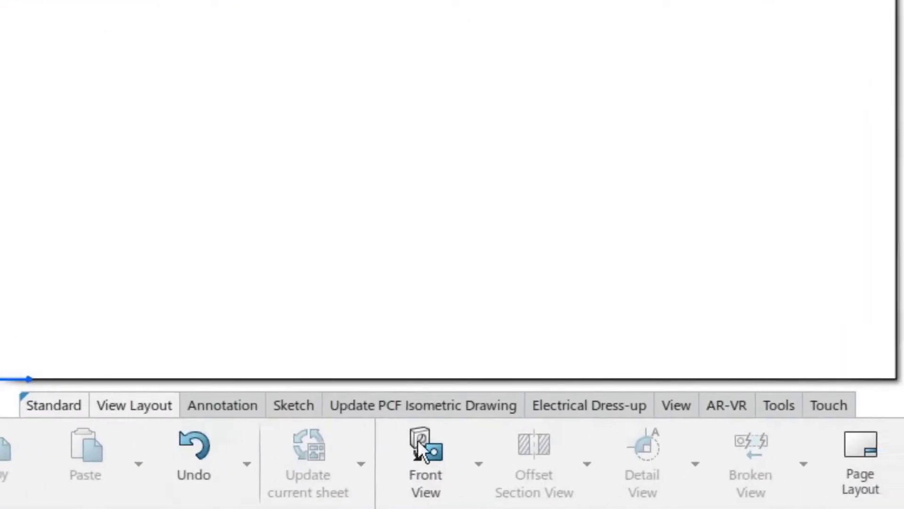
Start the View Wizard with Configuration 5, the six-view layout with Front as main
left_click(491, 464)
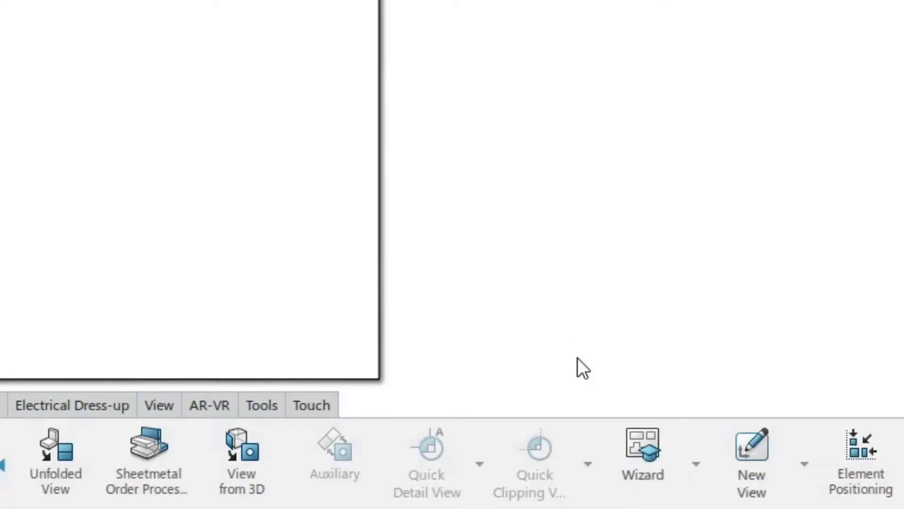
left_click(652, 466)
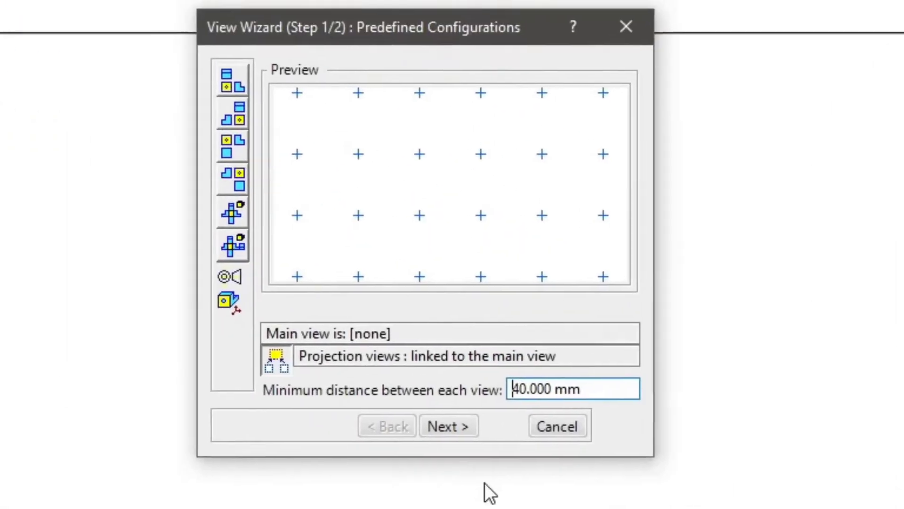
left_click(244, 222)
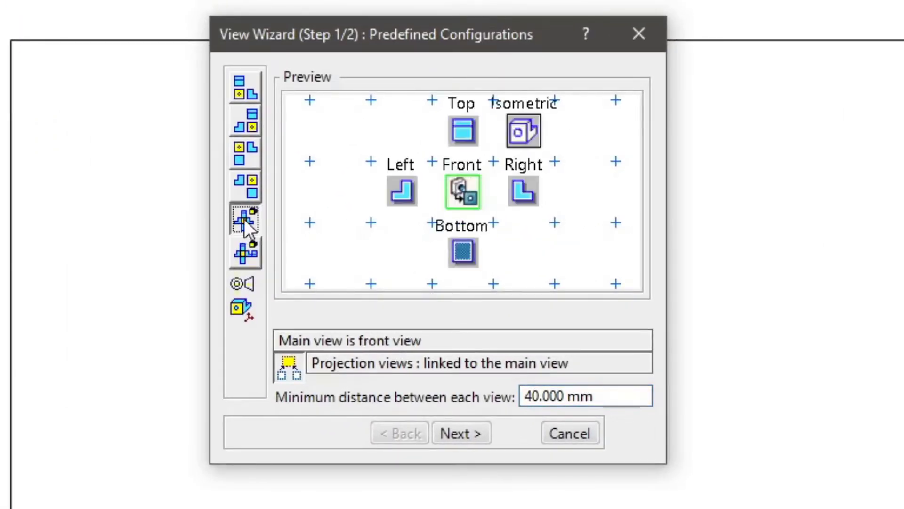
left_click(469, 432)
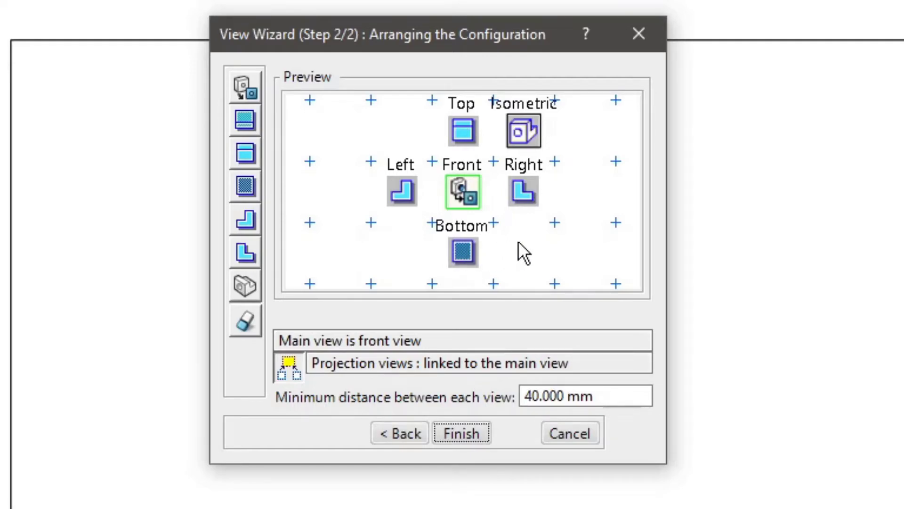
Delete the Right and Bottom views from the wizard layout
right_click(524, 190)
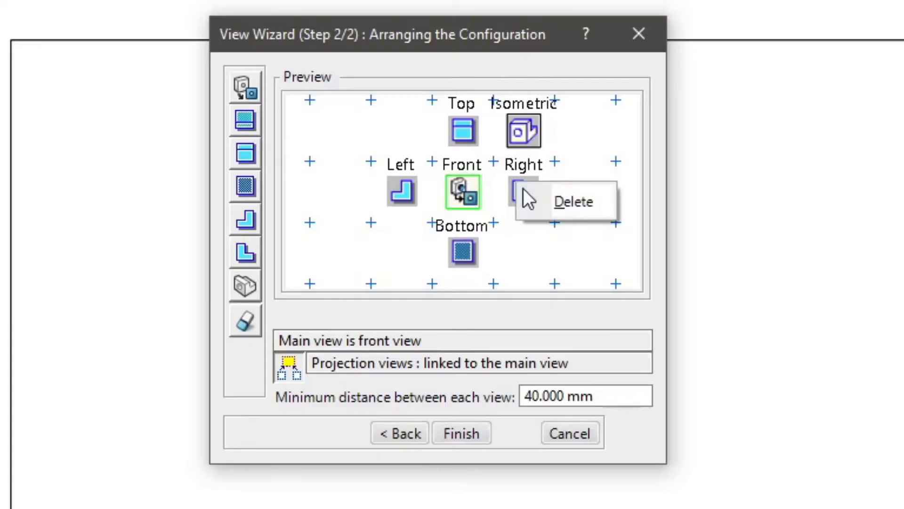
left_click(569, 202)
right_click(461, 254)
left_click(494, 267)
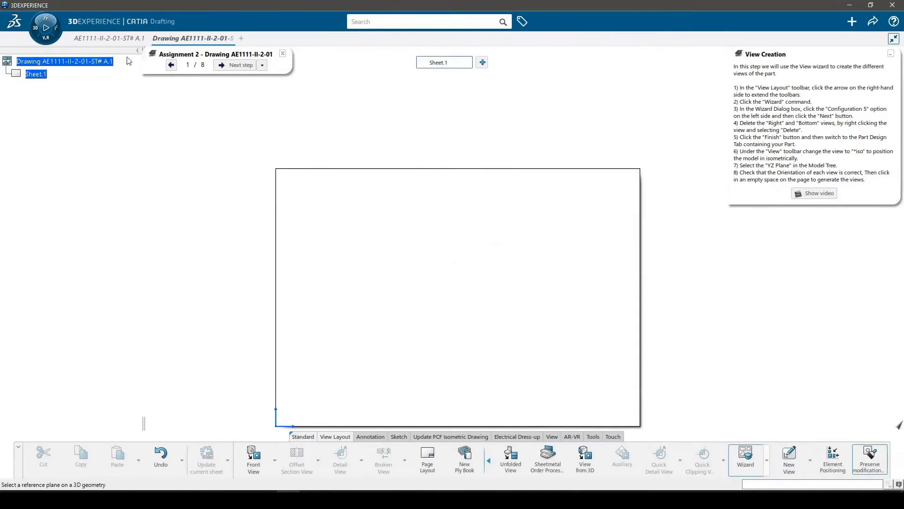
Turn the fork part to an isometric orientation and select its yz plane as reference
mouse_move(114, 41)
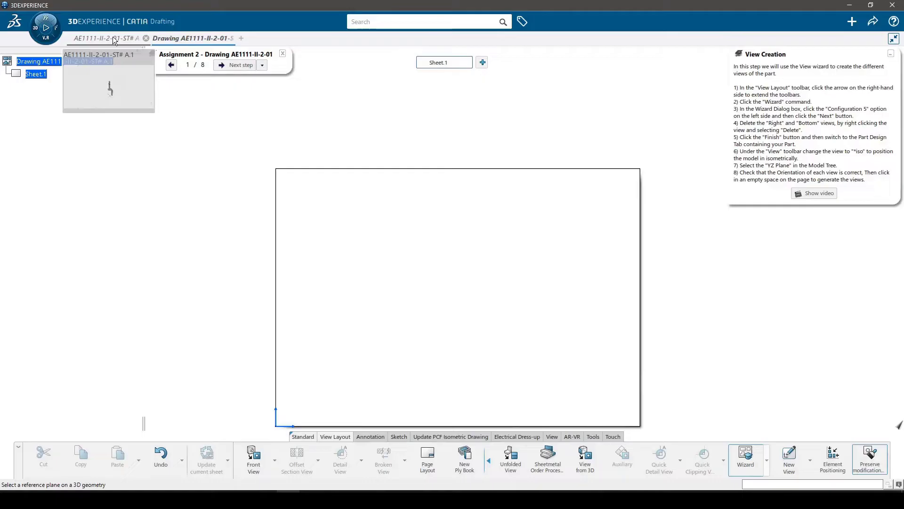
left_click(114, 39)
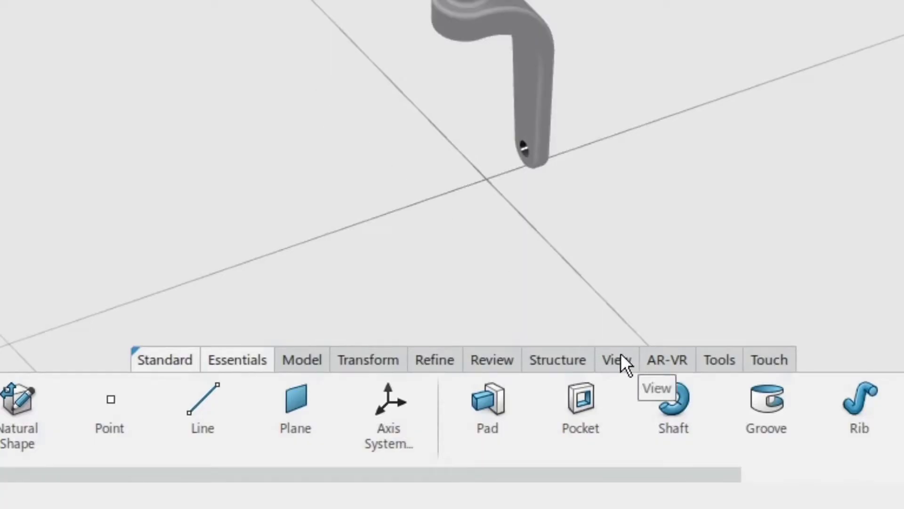
left_click(622, 359)
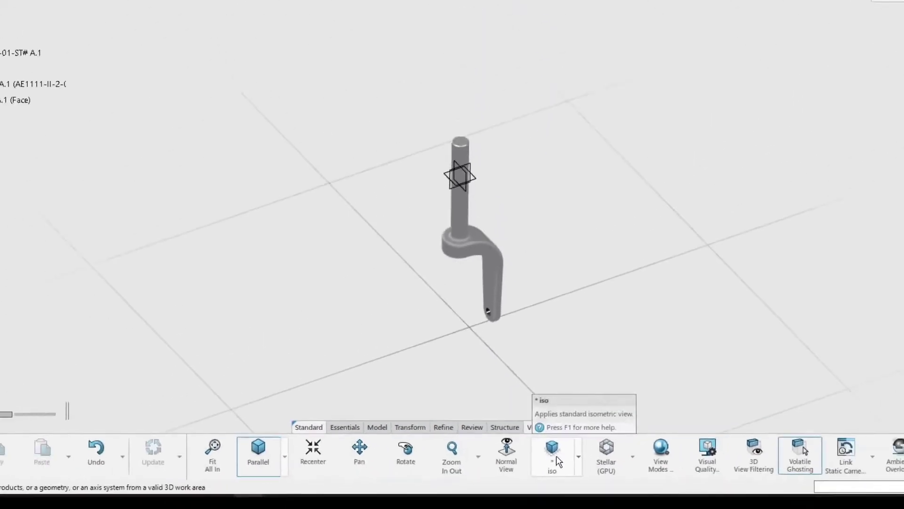
left_click(638, 445)
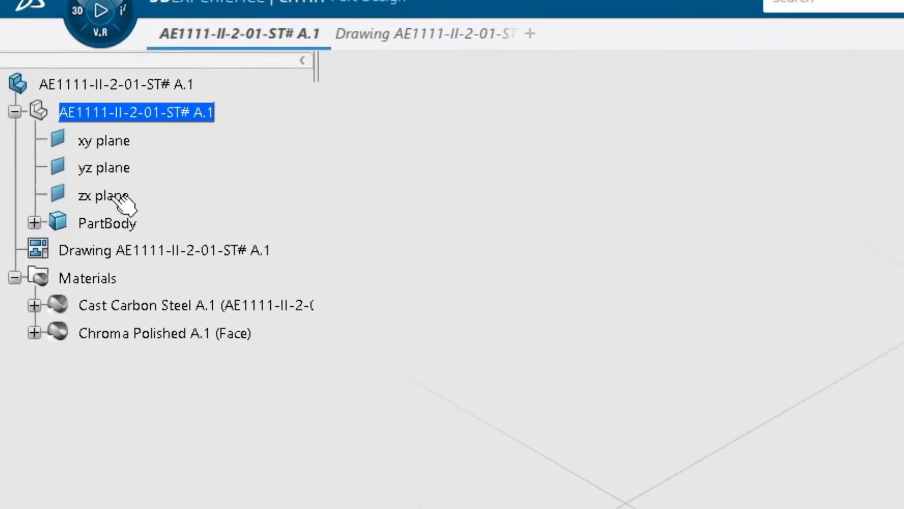
left_click(109, 169)
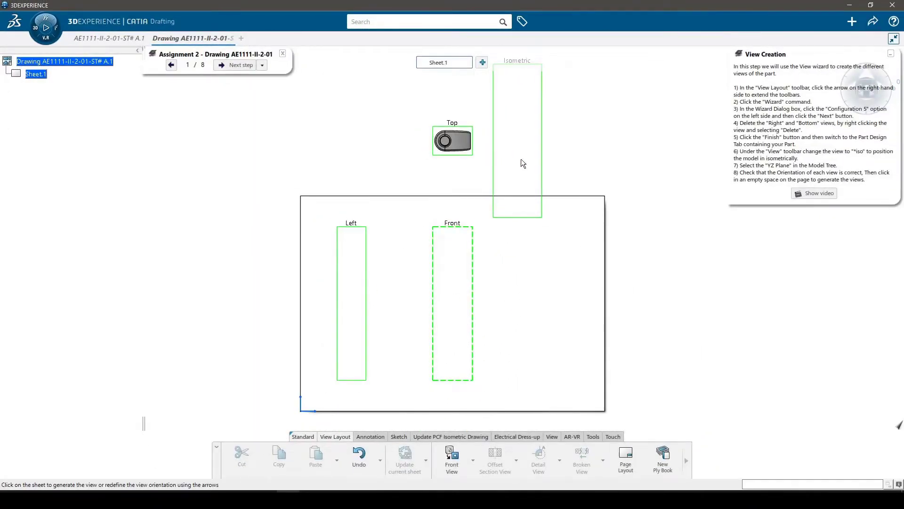
Rotate the front view a quarter turn and generate the Front, Top, Left and Isometric views
left_click_drag(792, 55, 791, 165)
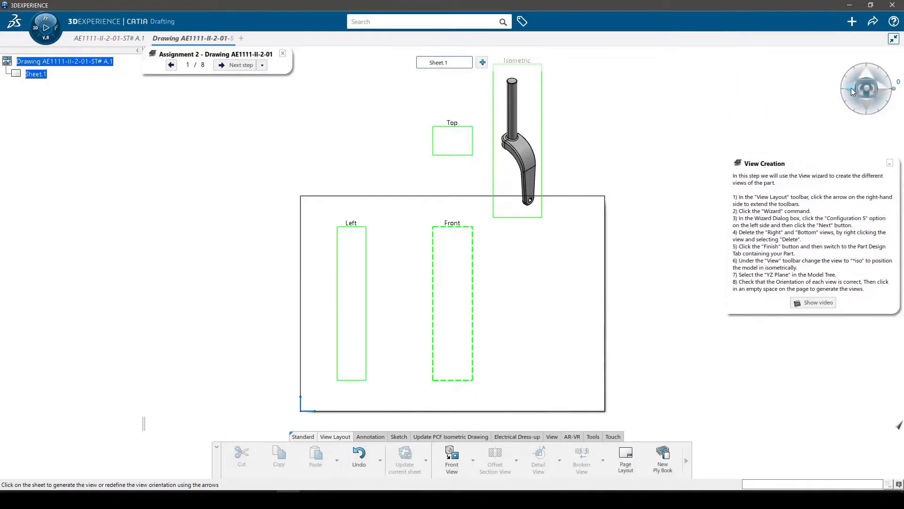
left_click(883, 92)
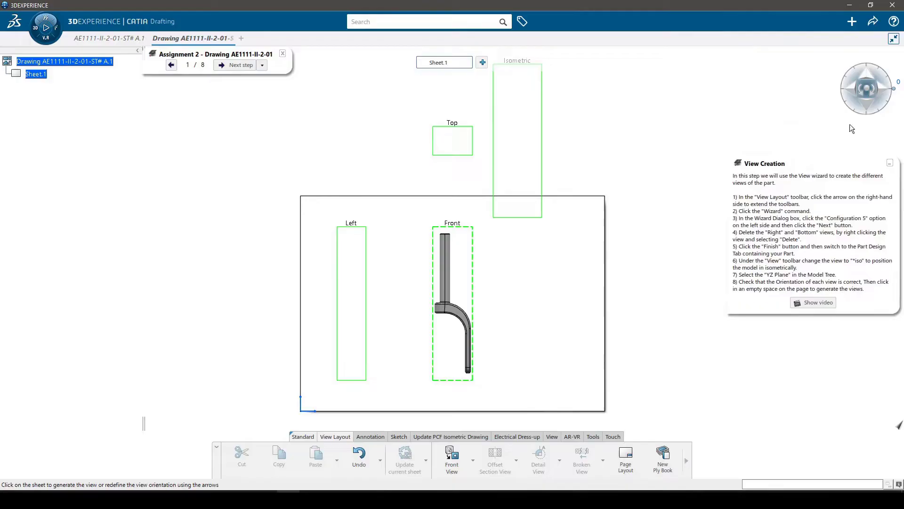
left_click(569, 320)
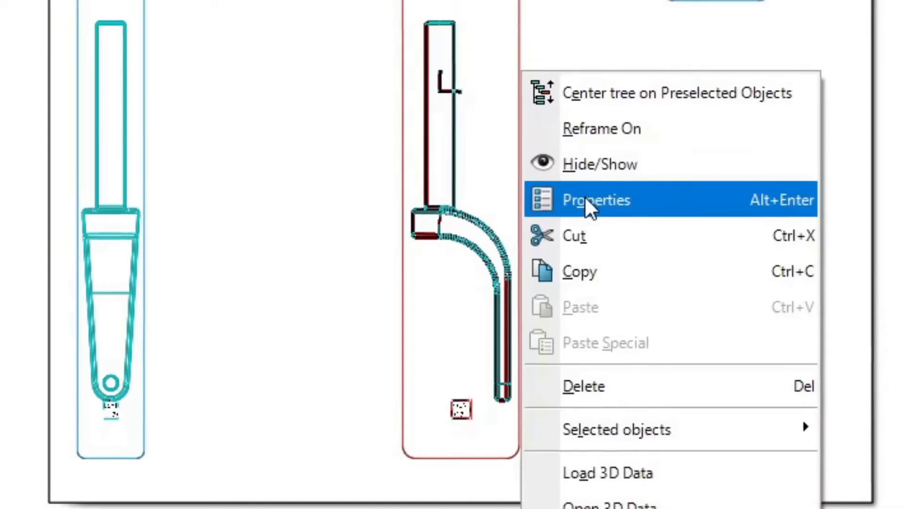
Enable axis lines and center lines in the Front, Left and Top views' generation properties
left_click(584, 194)
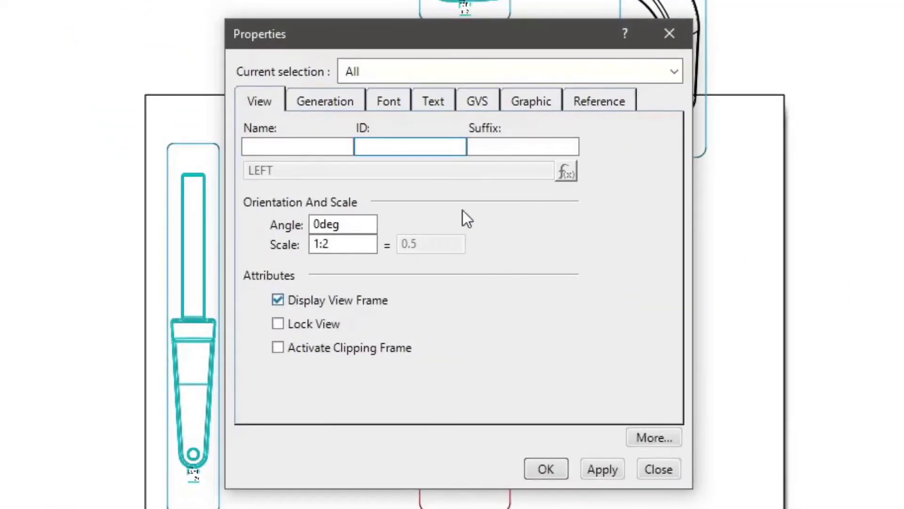
left_click(340, 108)
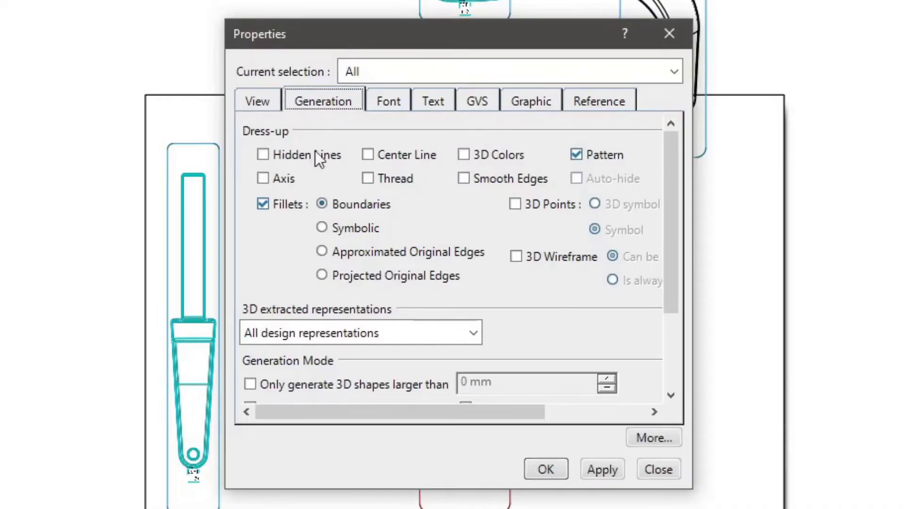
left_click(264, 179)
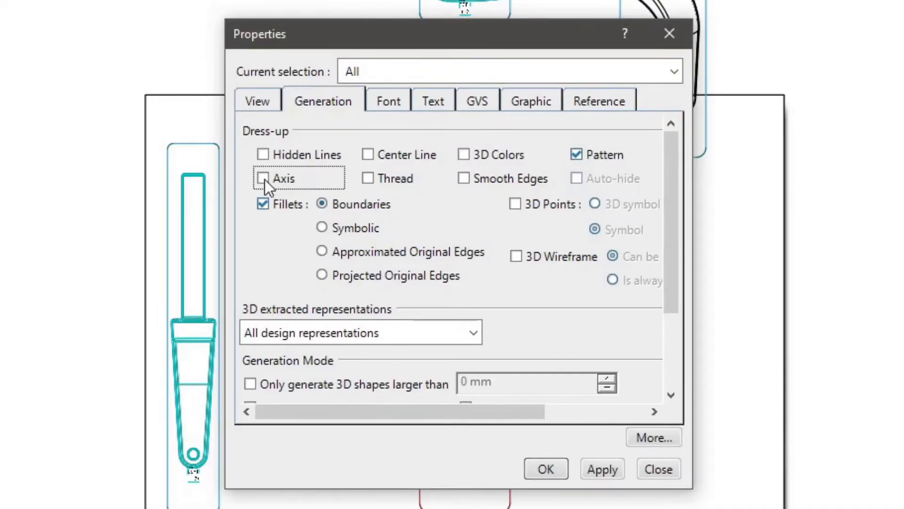
left_click(371, 154)
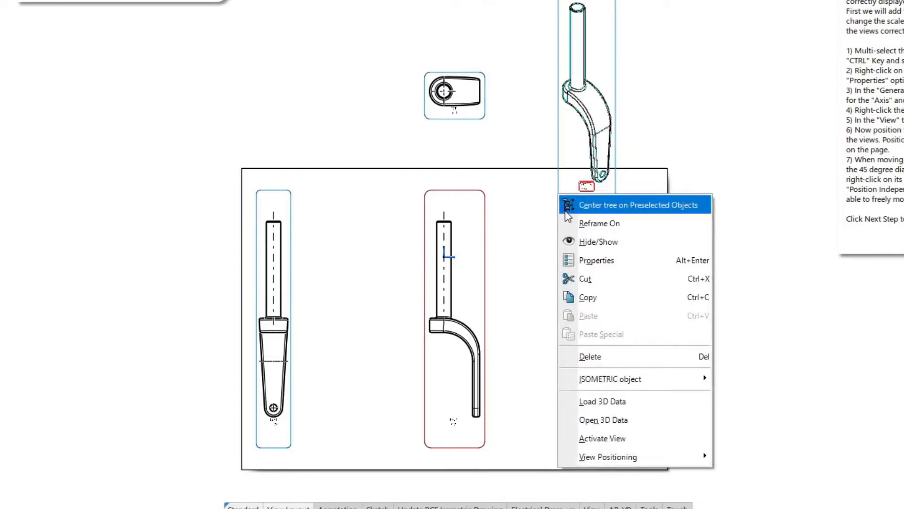
Change the Isometric view's scale to 1:4 in its properties
left_click(595, 260)
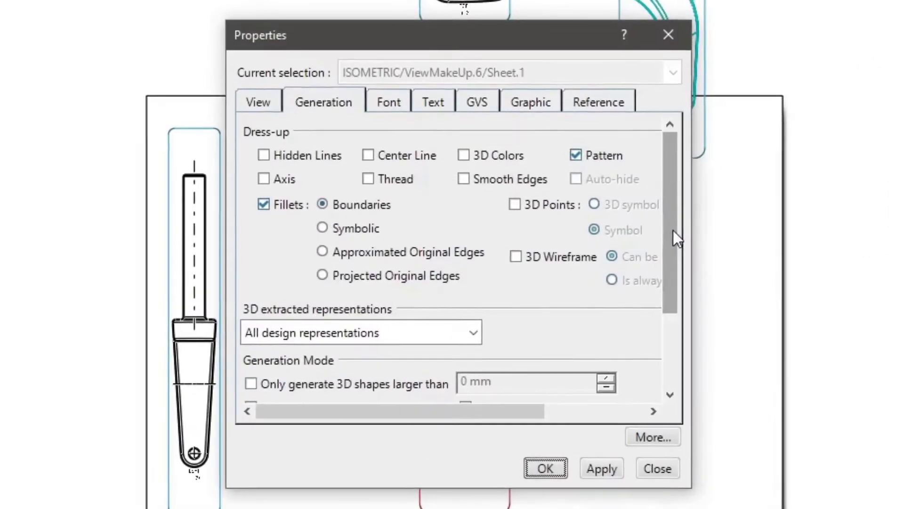
left_click(258, 102)
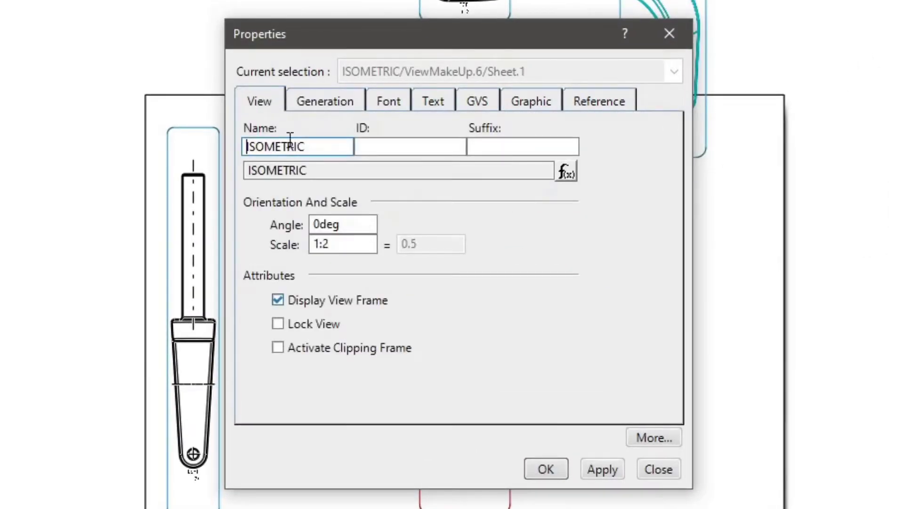
left_click(343, 244)
key("BackSpace")
type("4")
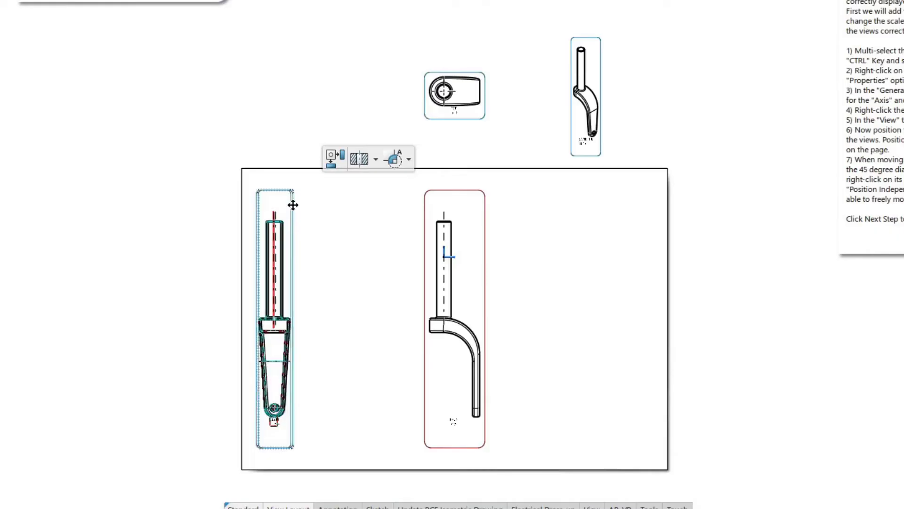
Move a view toward the sheet's middle and drag the Top view down onto the sheet
left_click_drag(293, 205, 376, 218)
left_click_drag(465, 118, 477, 205)
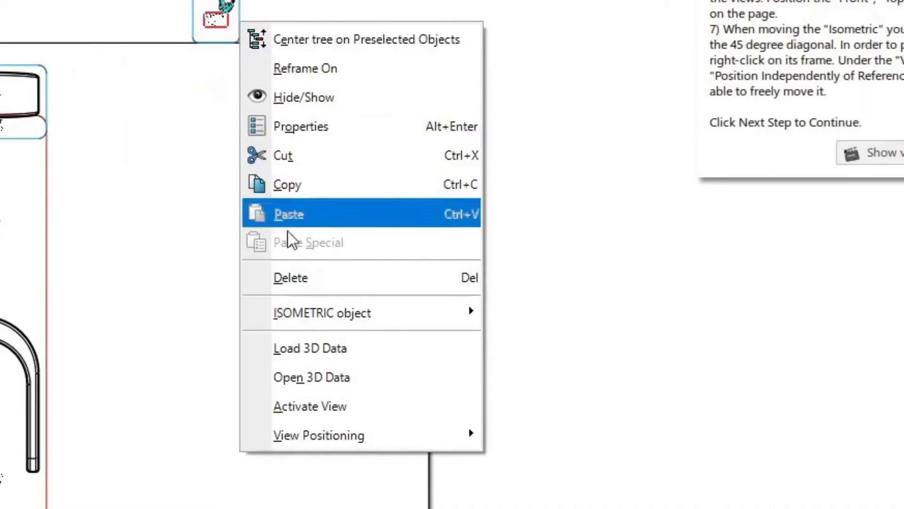
mouse_move(322, 435)
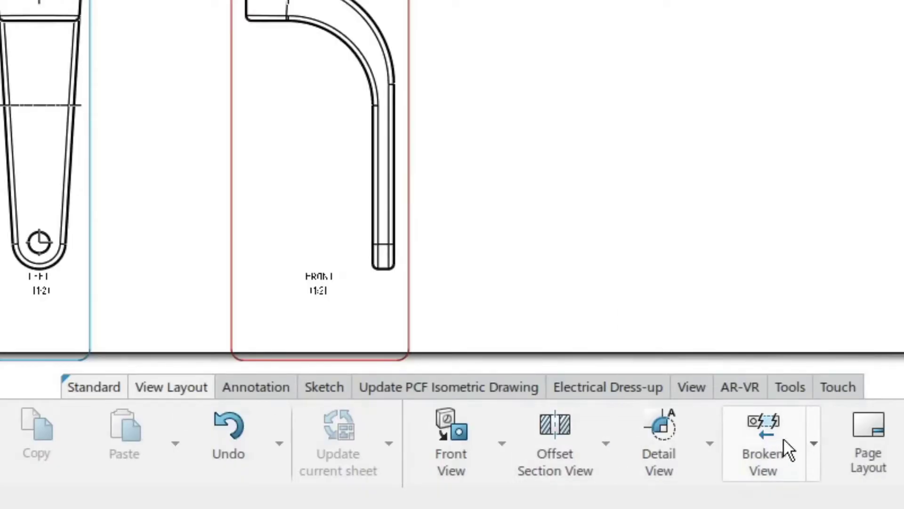
Start a Breakout View and draw a closed rectangular profile around the fork's lower end
left_click(812, 429)
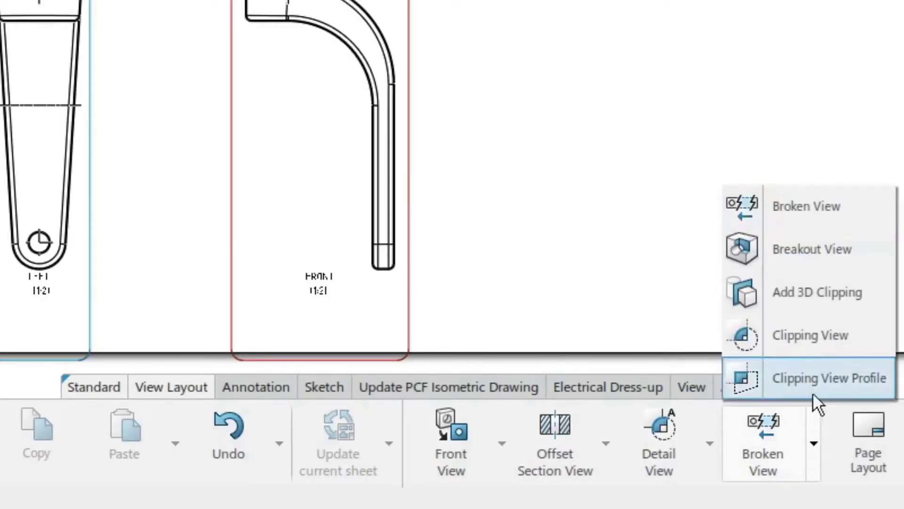
left_click(814, 251)
scroll(417, 246, "up", 5)
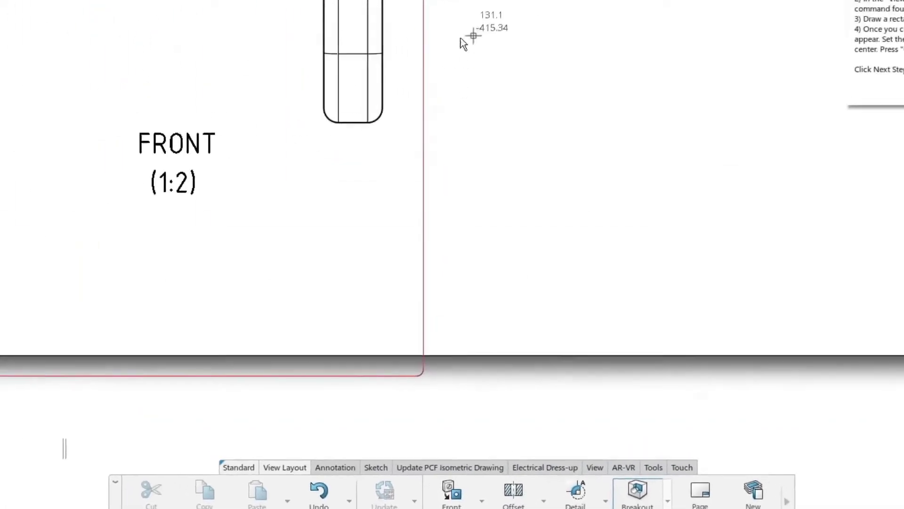
left_click(372, 111)
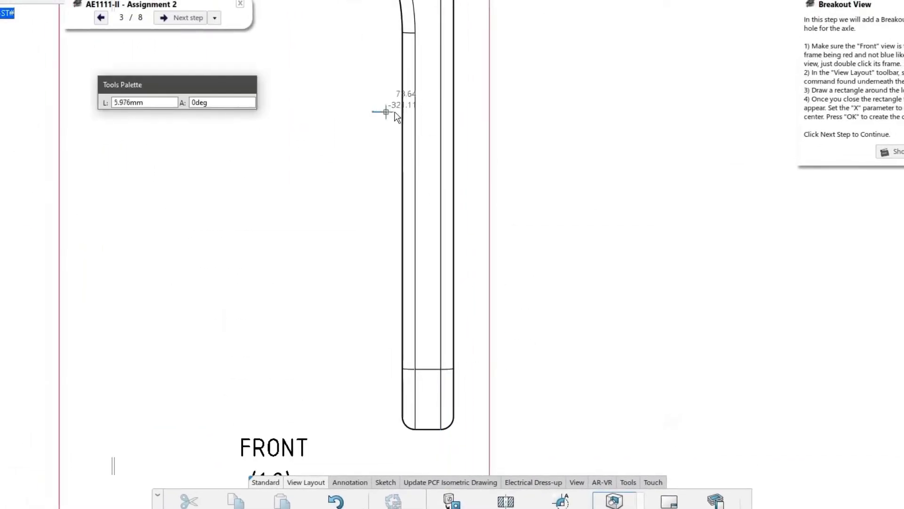
left_click(485, 111)
left_click(485, 460)
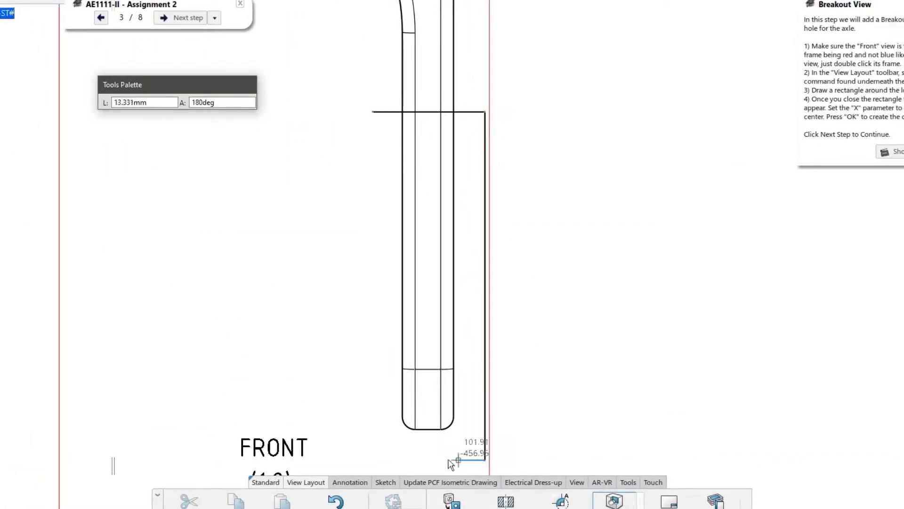
left_click(360, 459)
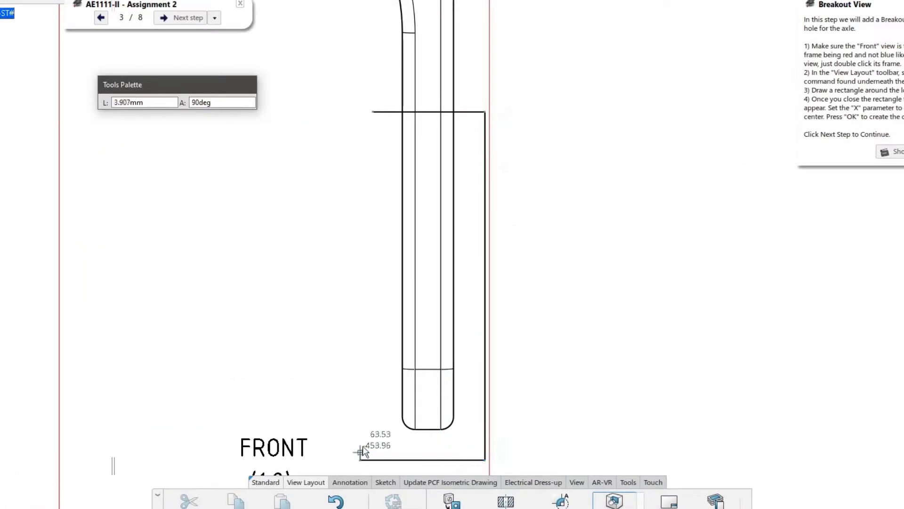
left_click(372, 111)
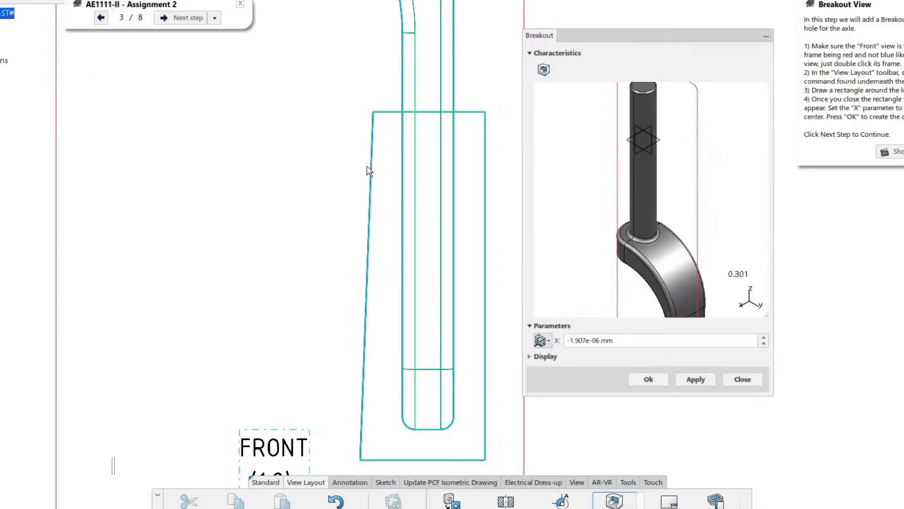
Set the breakout cutting depth to 0 mm and create the section
scroll(357, 242, "down", 2)
scroll(356, 242, "down", 1)
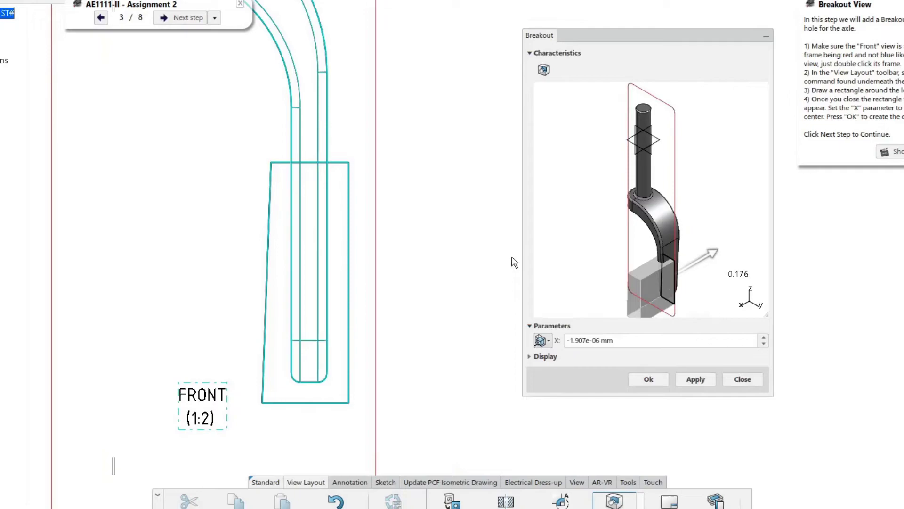
left_click_drag(633, 340, 558, 340)
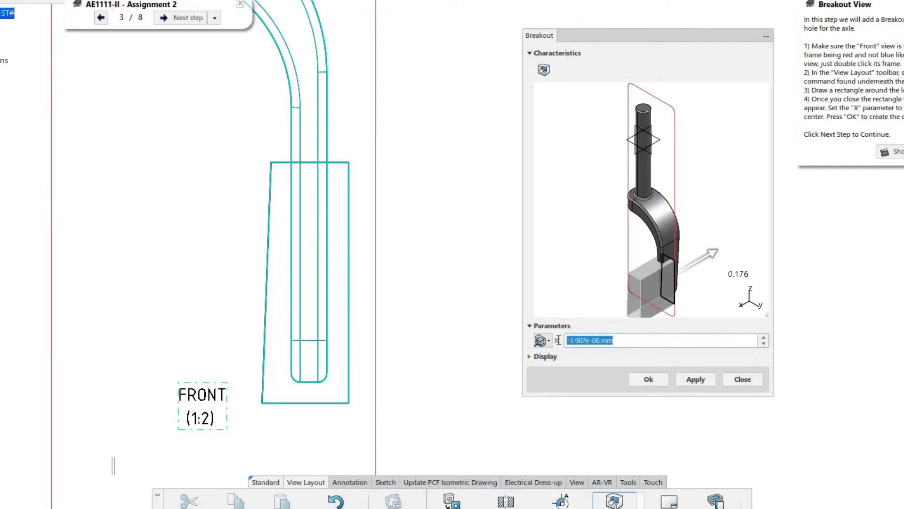
type("0")
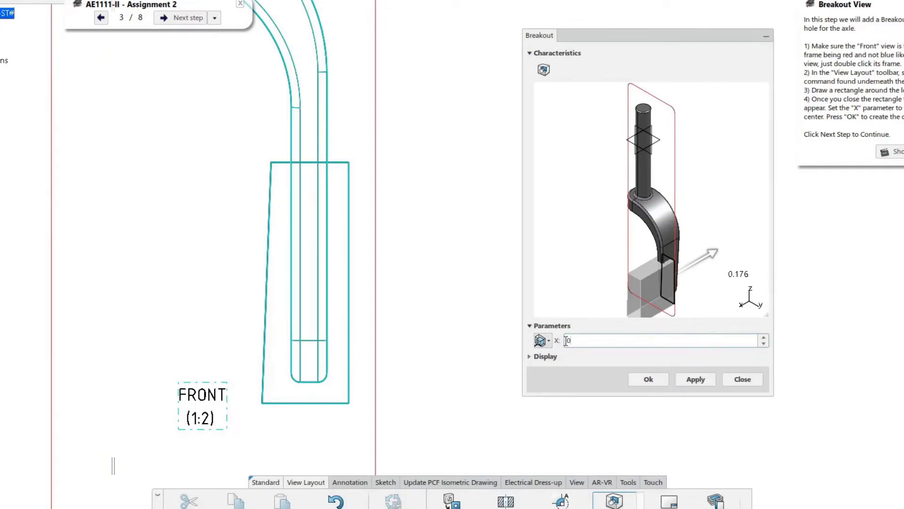
left_click(600, 357)
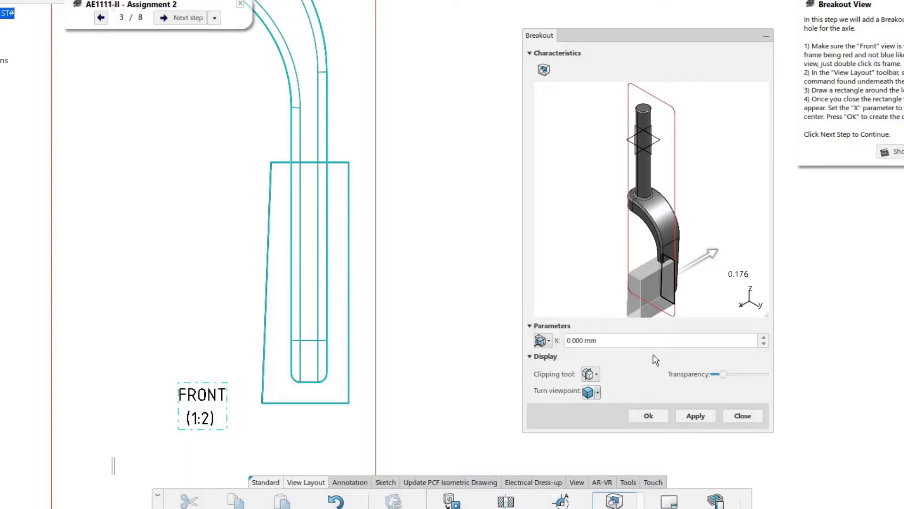
left_click(658, 417)
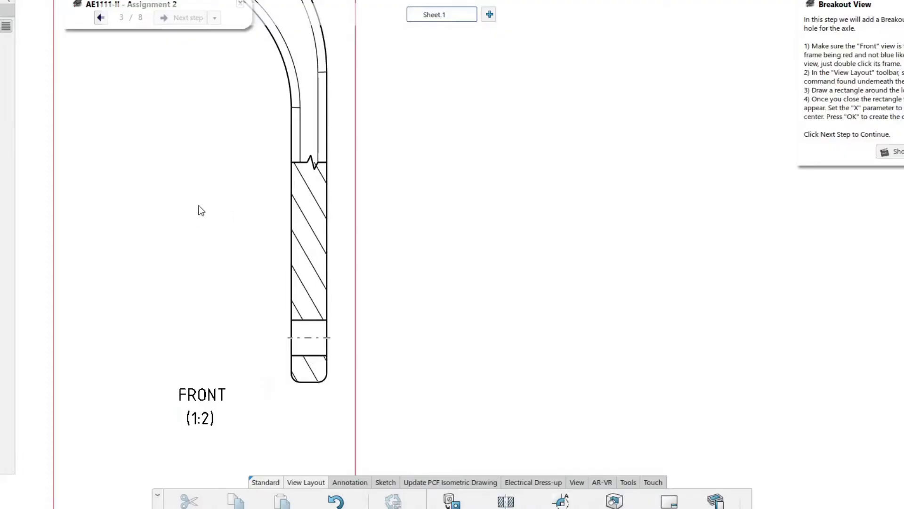
Edit Breakout.1, lowering the profile's top edge toward the axle hole
left_click(7, 66)
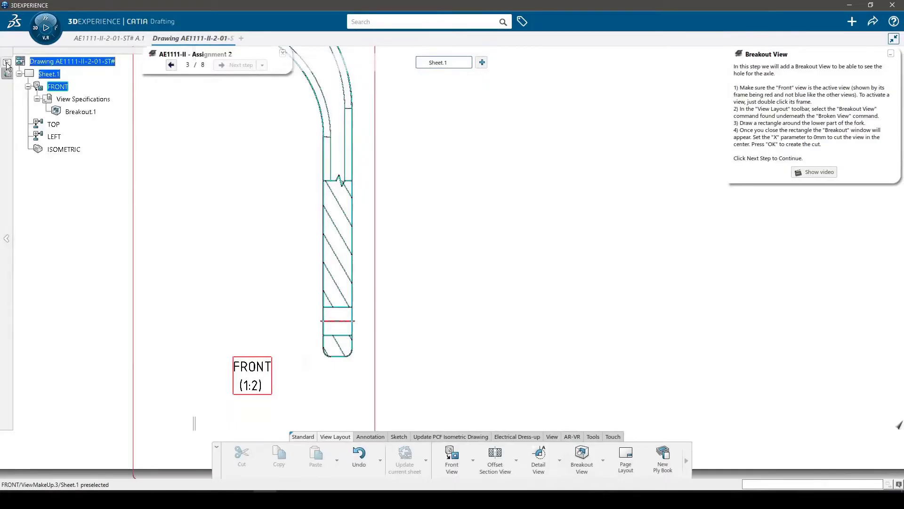
double_click(85, 118)
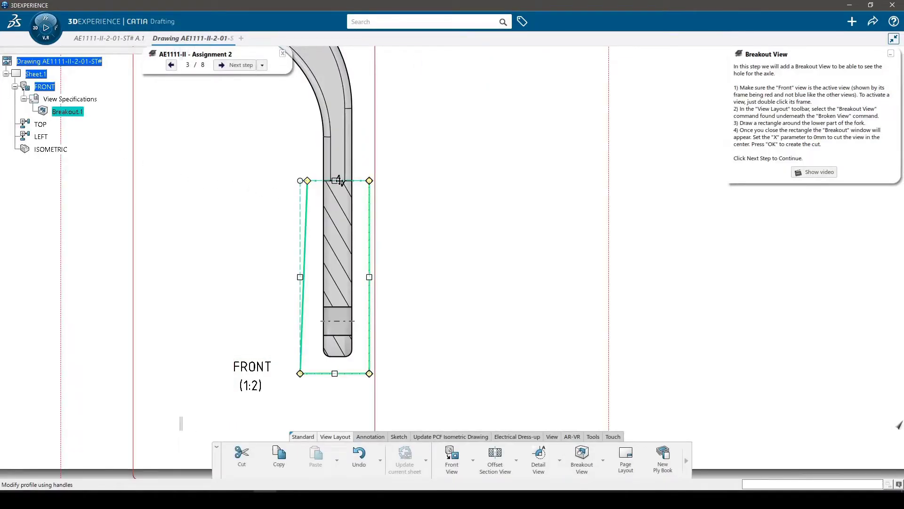
left_click_drag(339, 180, 340, 262)
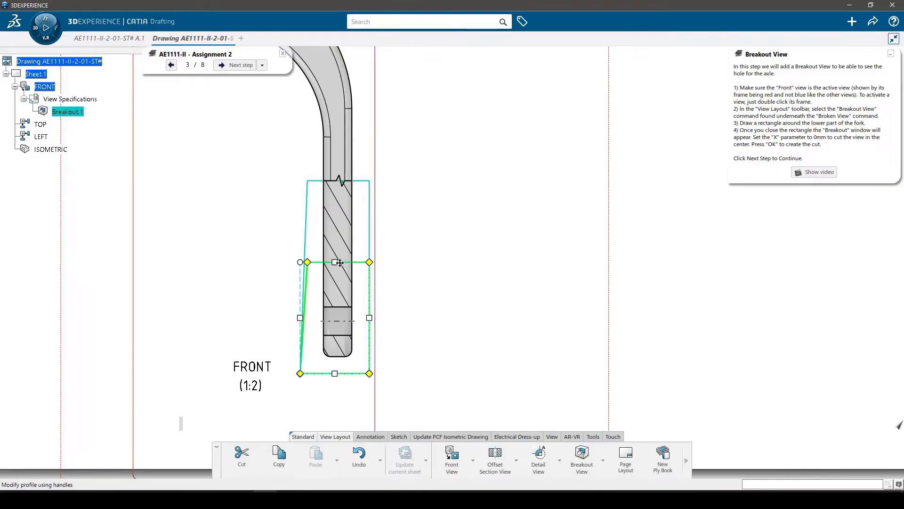
left_click(465, 262)
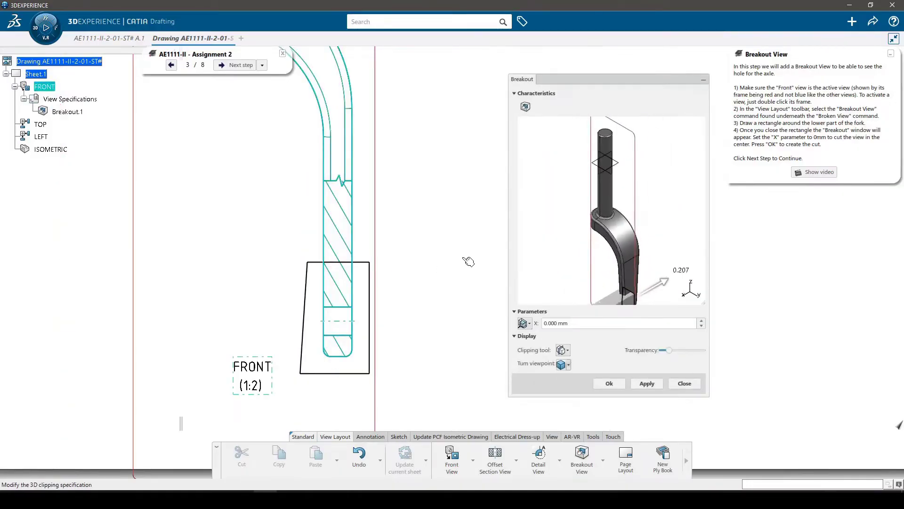
left_click(609, 383)
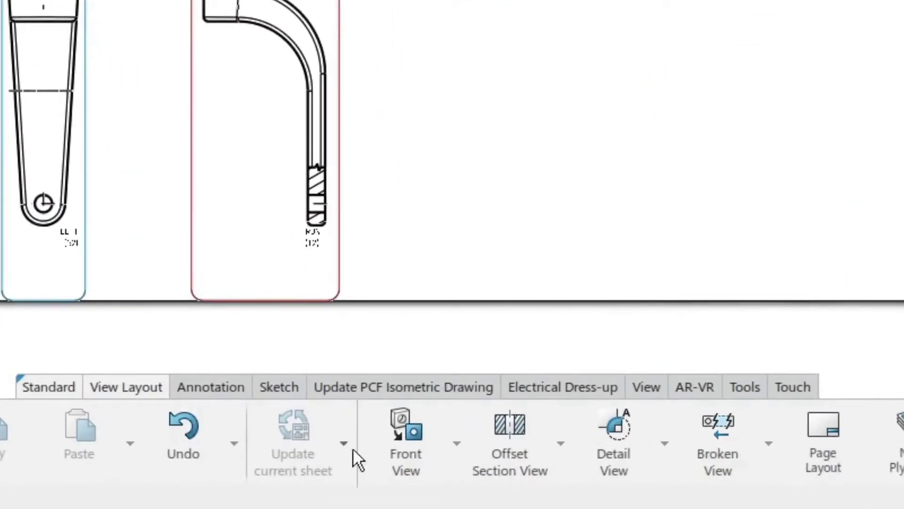
Create and apply the Drawing Titleblock TU Delft frame and title block
left_click(820, 431)
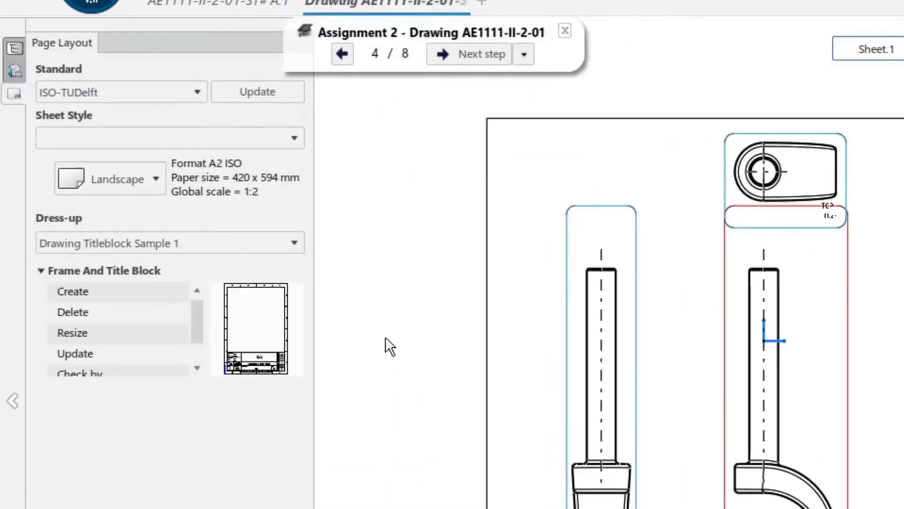
left_click(241, 242)
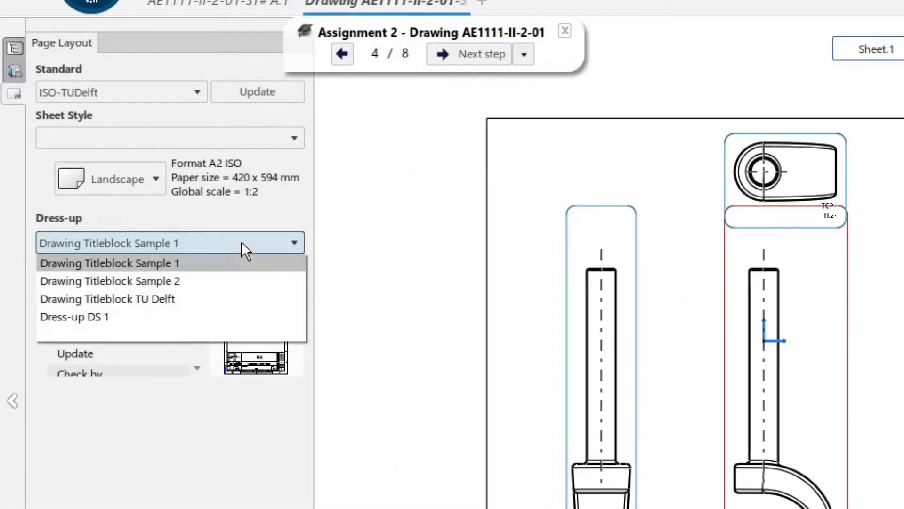
left_click(164, 299)
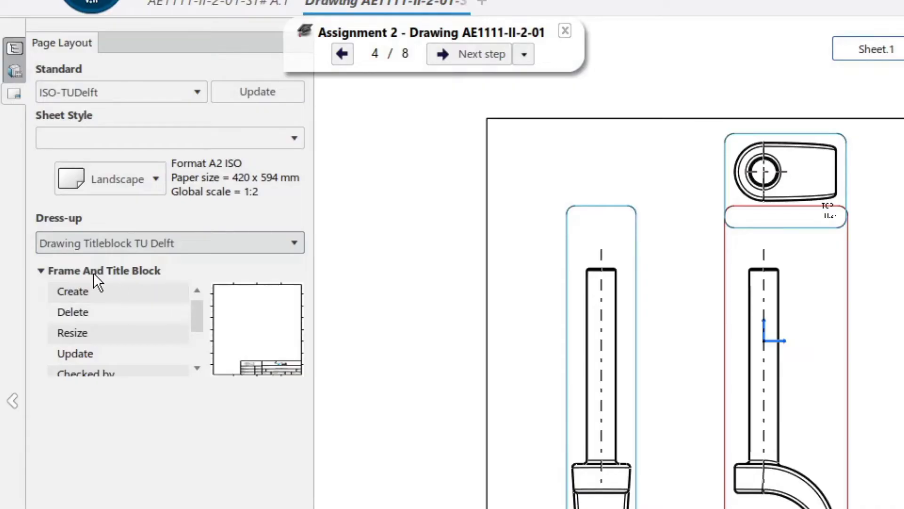
left_click(90, 291)
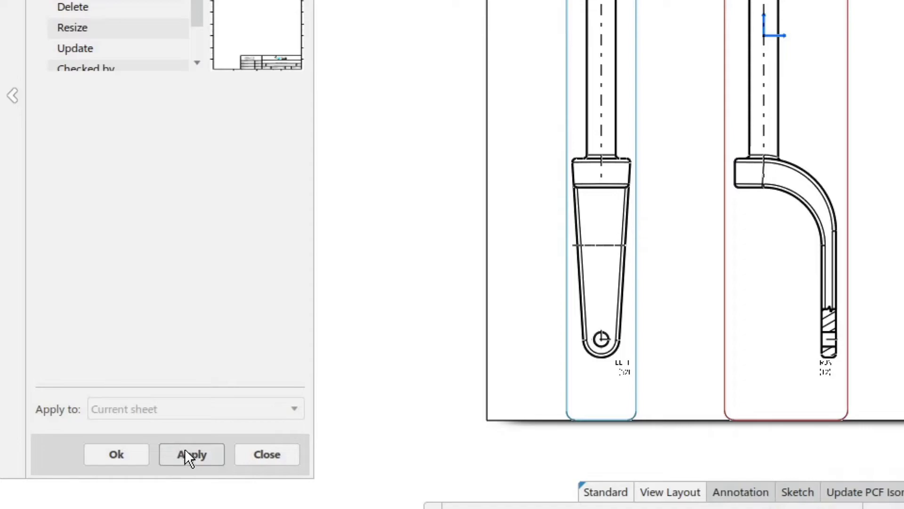
left_click(186, 454)
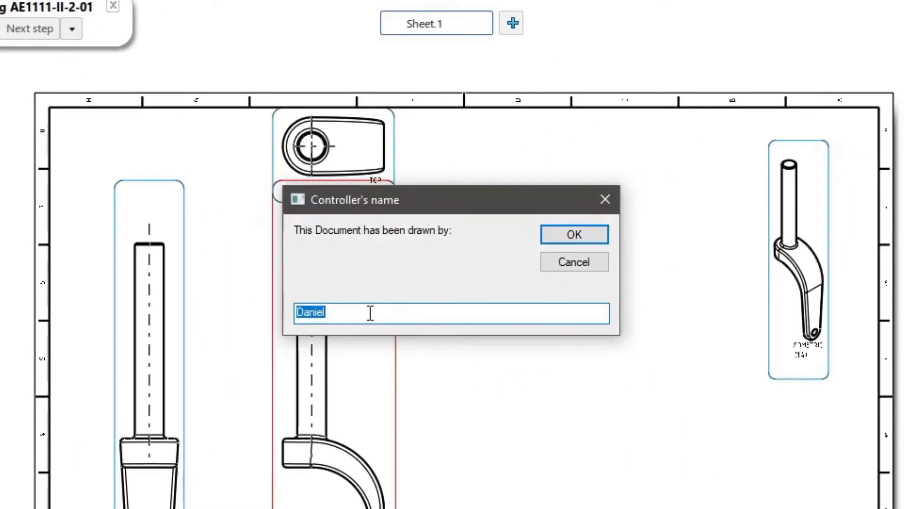
Enter the drawer's name in the title block and confirm the page layout
type("Student Name")
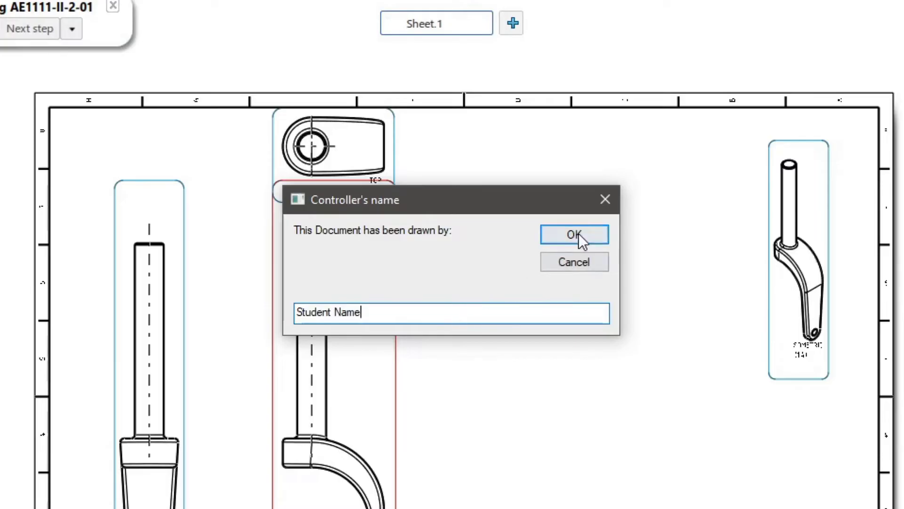
left_click(579, 233)
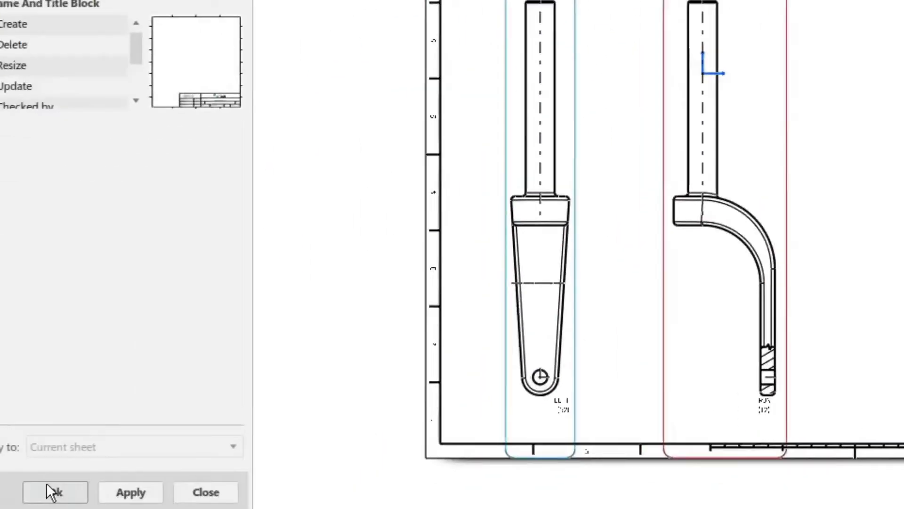
left_click(114, 452)
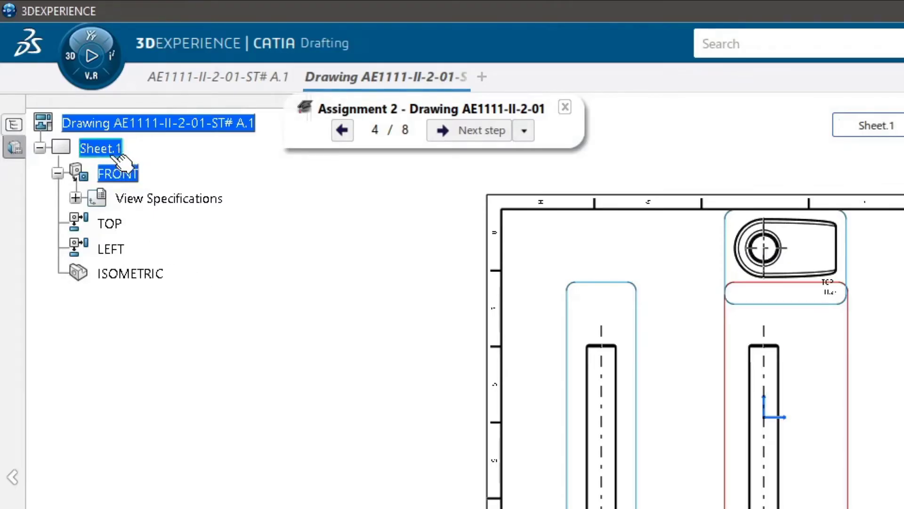
Link the title block's WEIGHT(kg) field to the part's Computed weight attribute so it reads 7.45kg
right_click(115, 148)
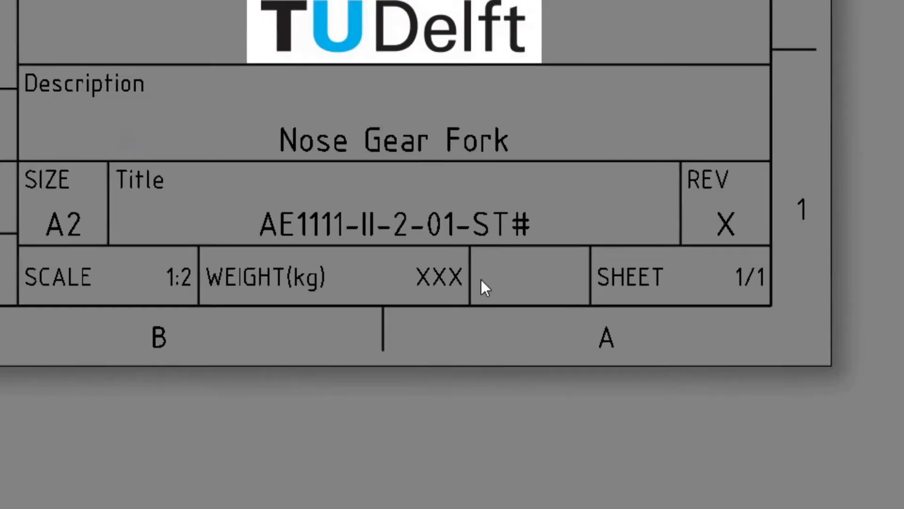
left_click(451, 277)
double_click(451, 278)
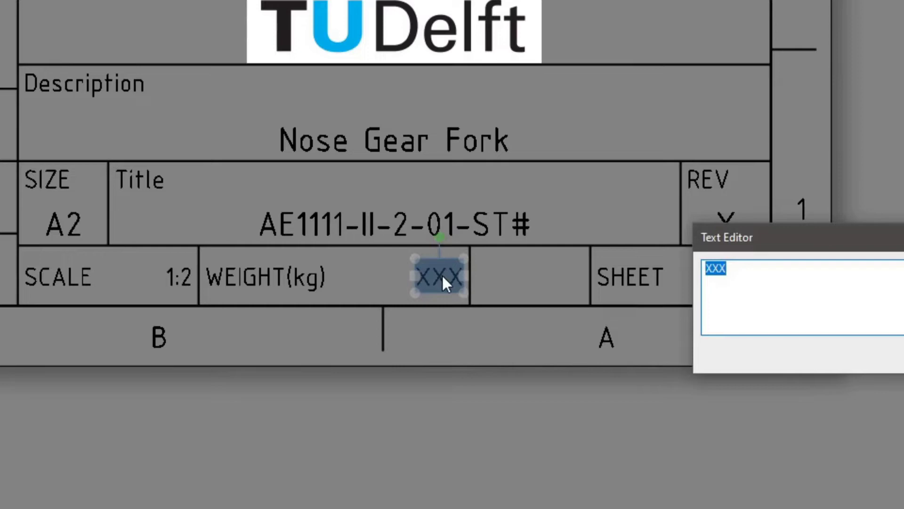
right_click(437, 274)
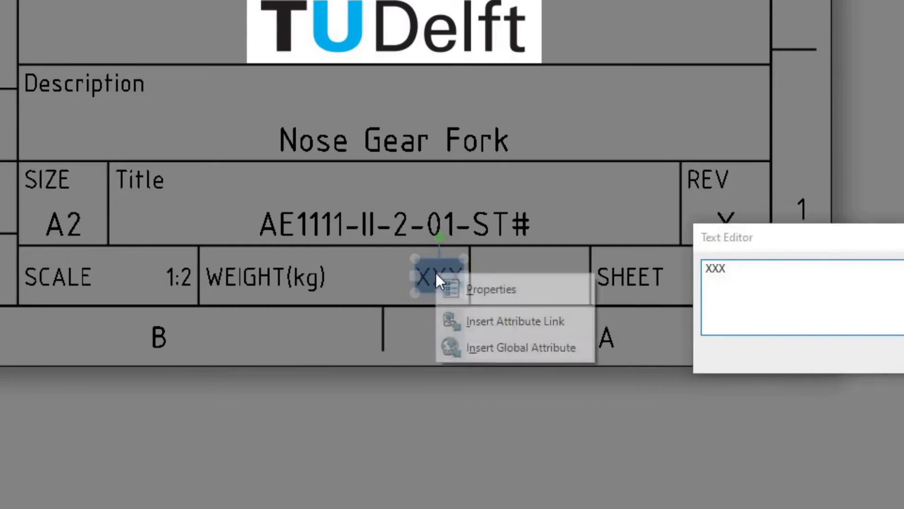
left_click(498, 325)
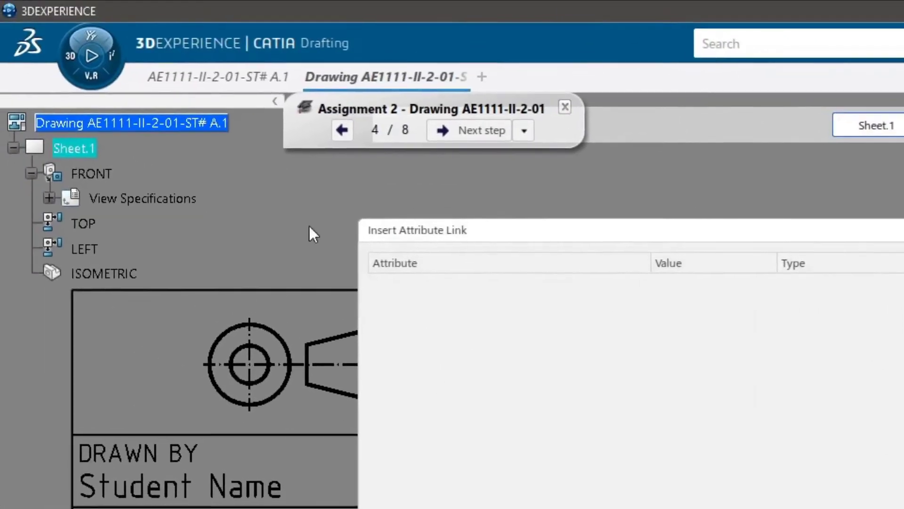
left_click(214, 76)
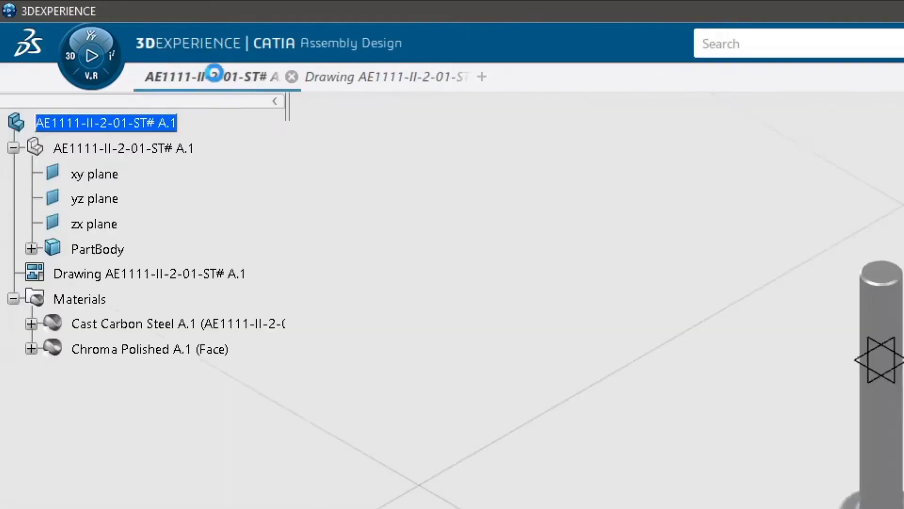
left_click(141, 125)
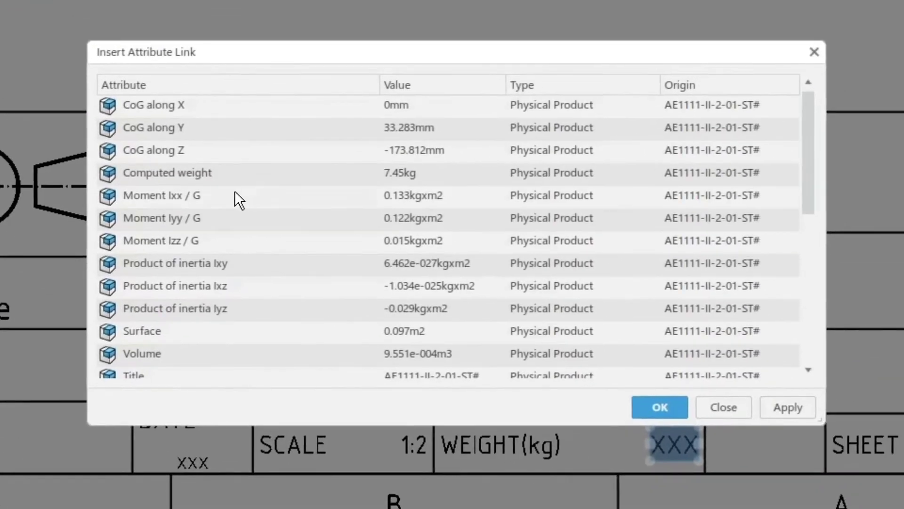
left_click(201, 173)
key("Return")
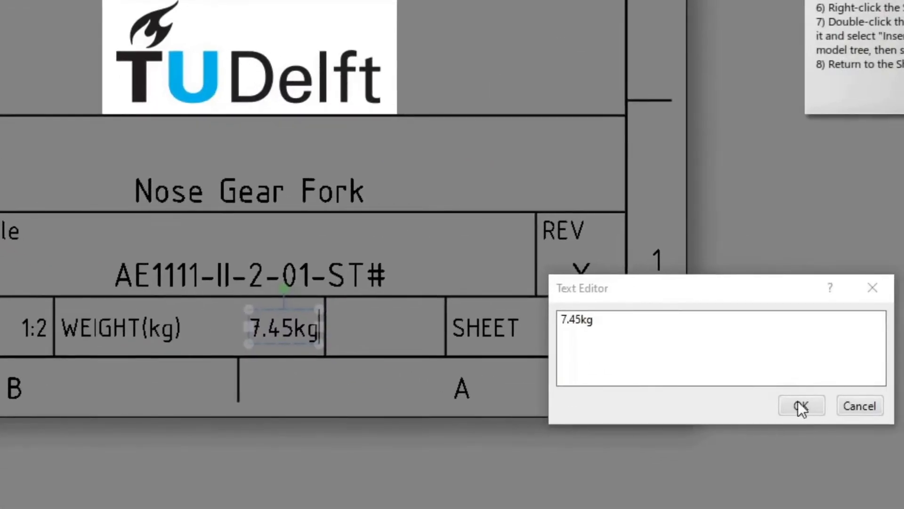
left_click(801, 406)
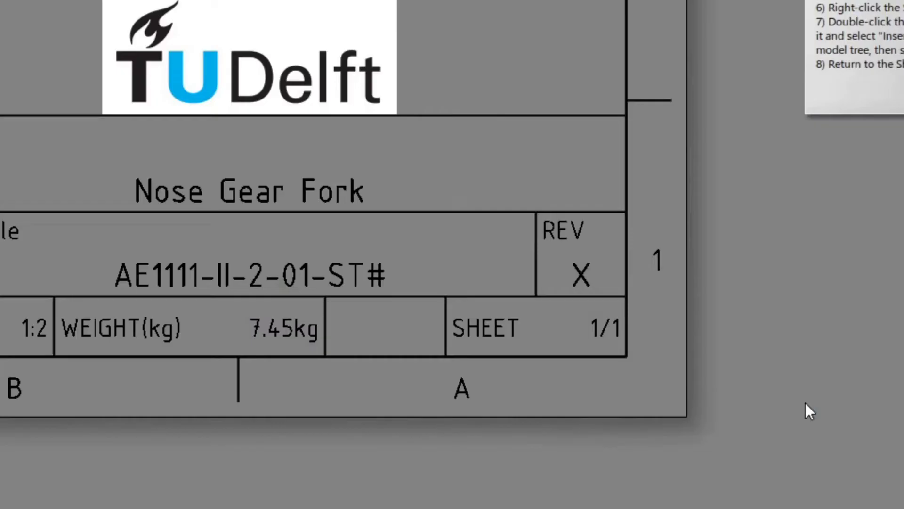
scroll(295, 298, "down", 2)
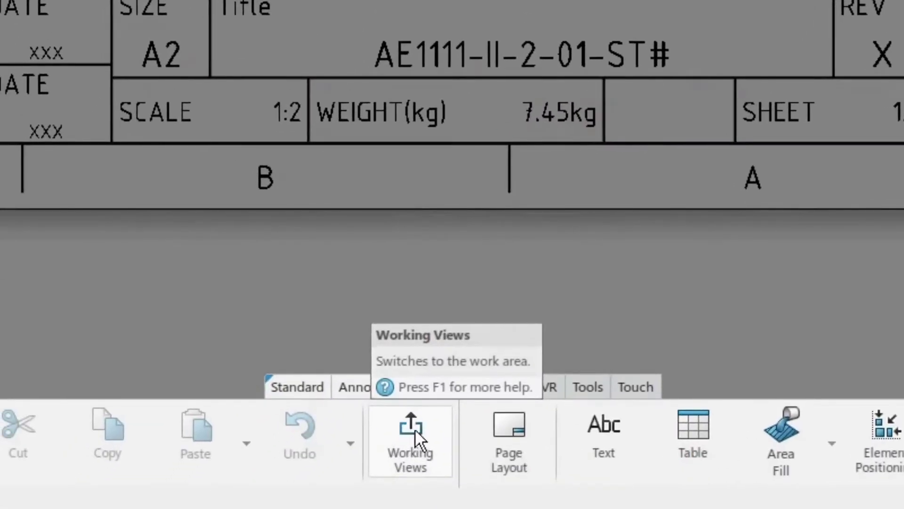
Switch from the sheet background back to the working drawing views
left_click(412, 430)
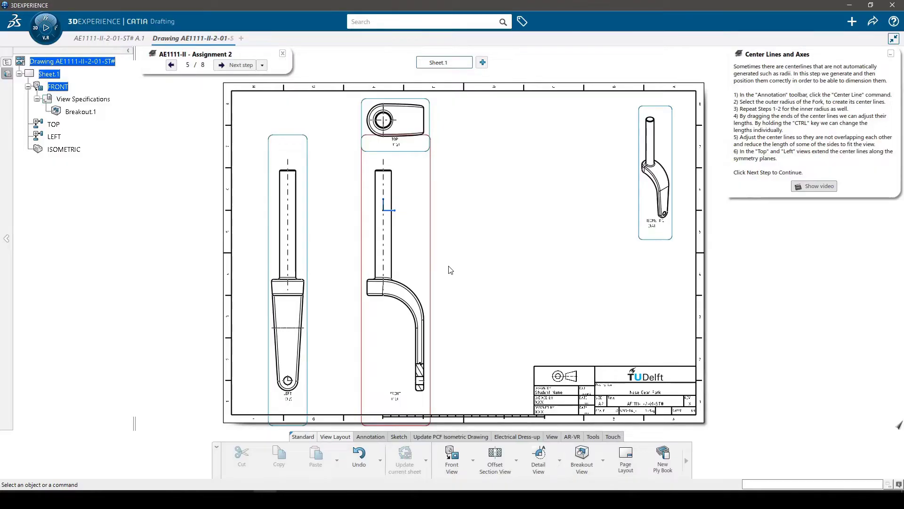
Add center lines to the outer and inner arcs of the fork's bend in the FRONT view
left_click(371, 437)
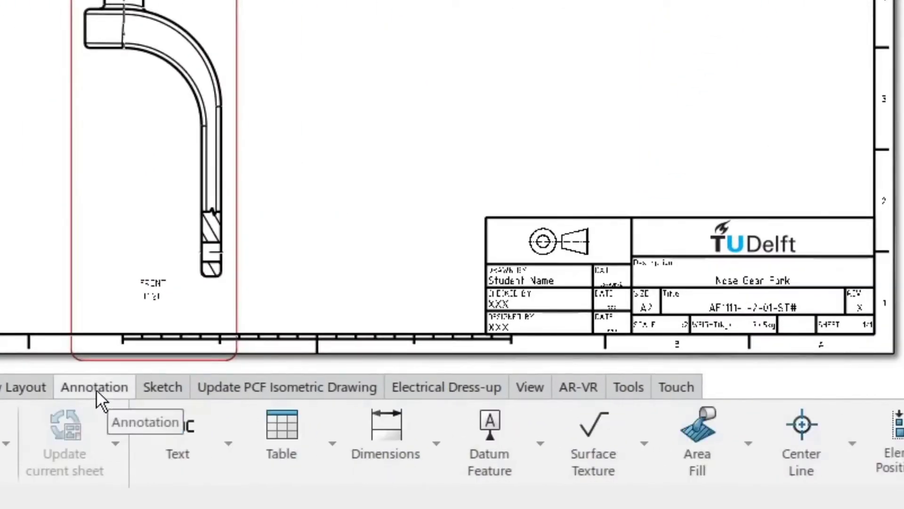
left_click(791, 440)
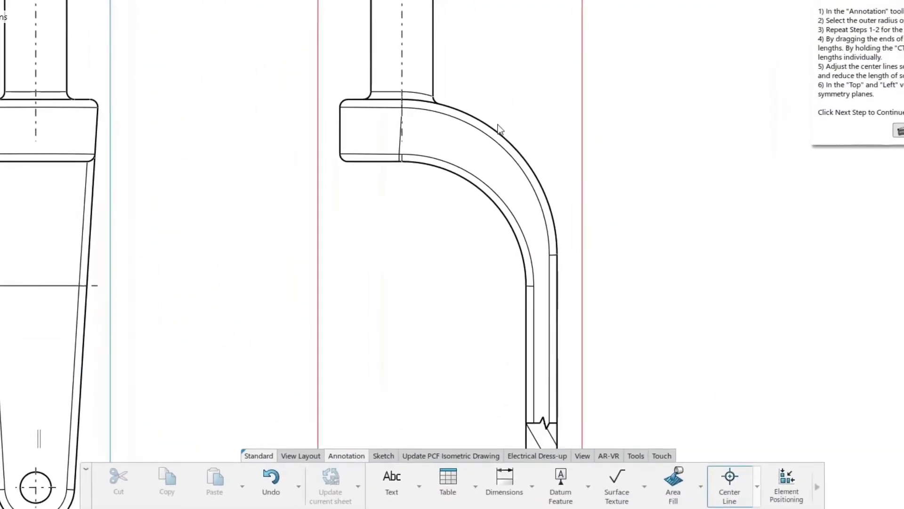
left_click(502, 133)
mouse_move(585, 177)
middle_mouse_down()
mouse_move(584, 104)
mouse_move(584, 114)
middle_mouse_up()
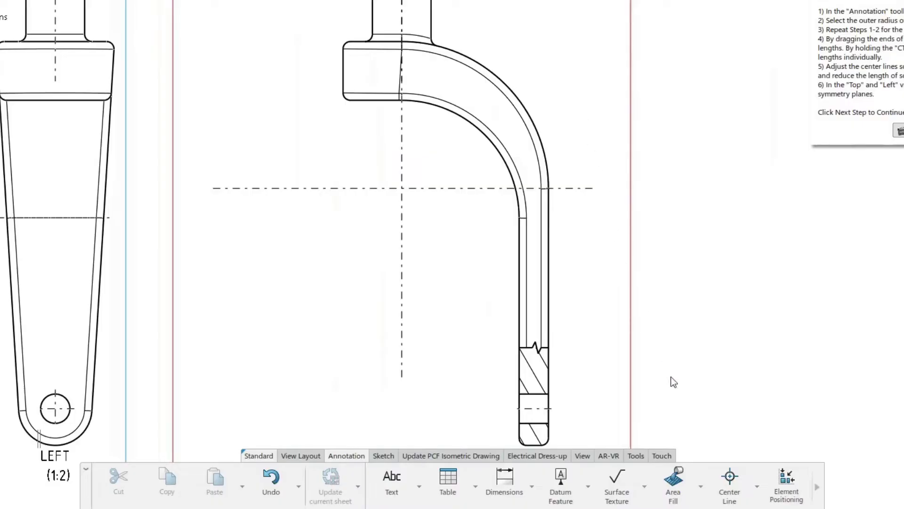
left_click(730, 478)
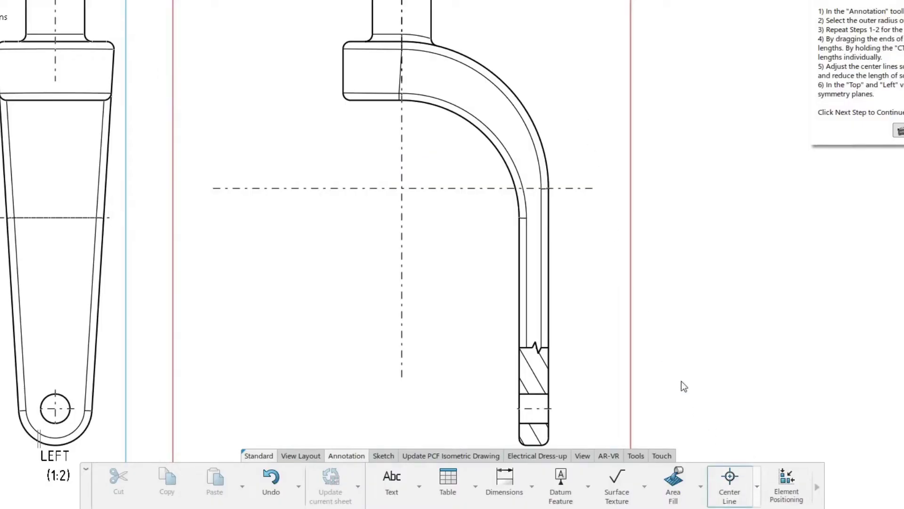
left_click(474, 128)
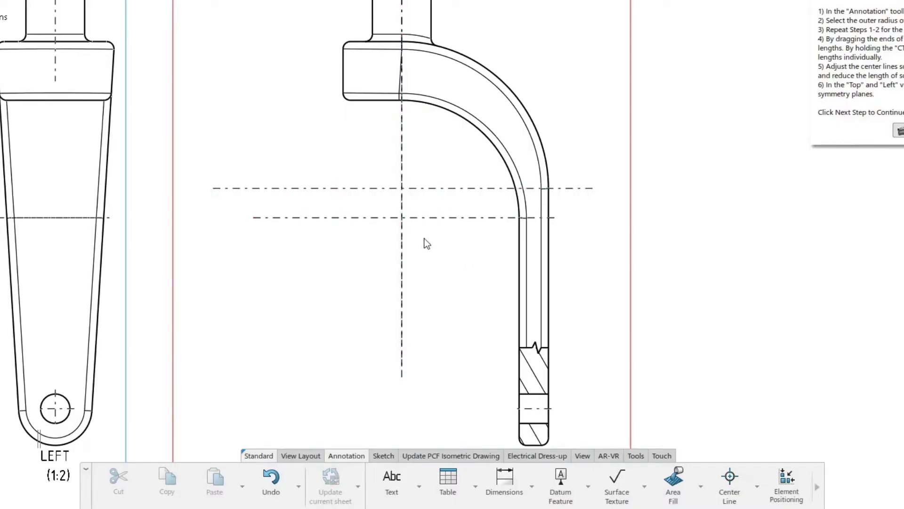
Trim the horizontal and vertical center lines of both bend arcs to neat lengths
left_click(324, 219)
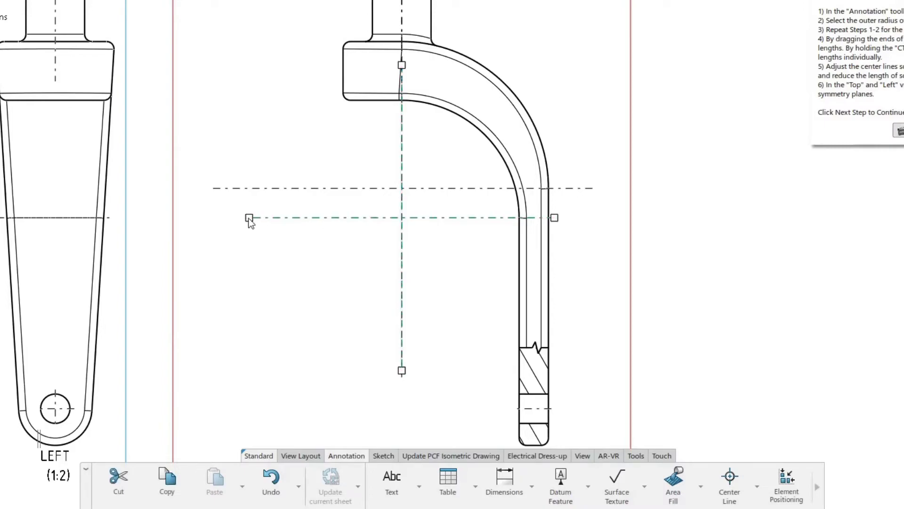
left_click_drag(249, 218, 337, 223)
left_click_drag(482, 218, 556, 218)
left_click_drag(403, 138, 406, 223)
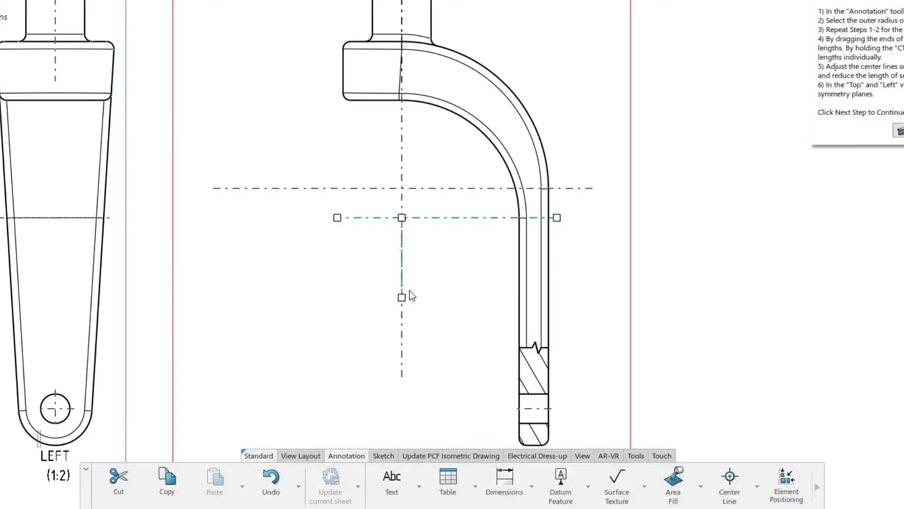
left_click_drag(402, 298, 402, 305)
left_click(407, 339)
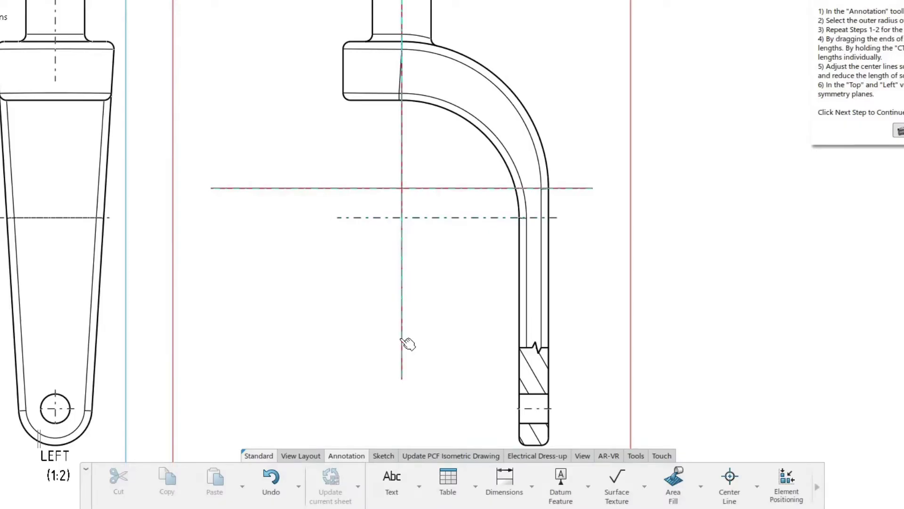
left_click_drag(403, 376, 402, 302)
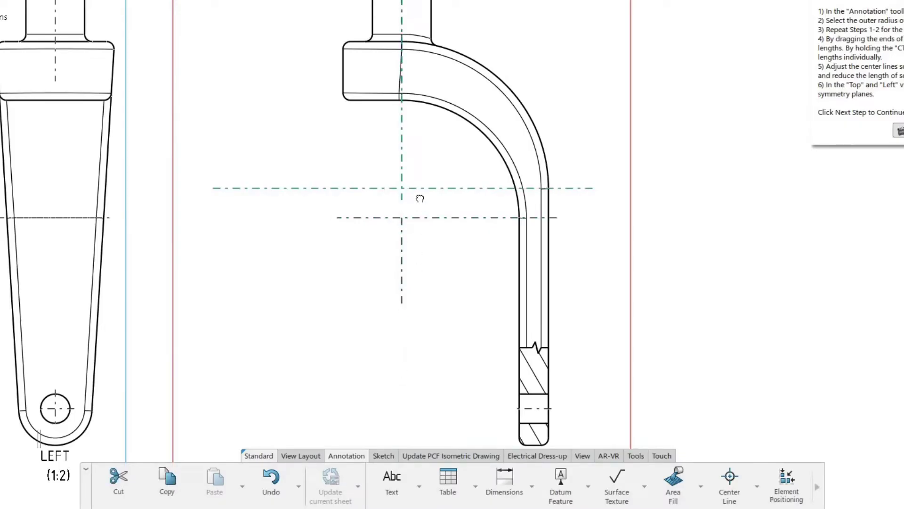
left_click(222, 191)
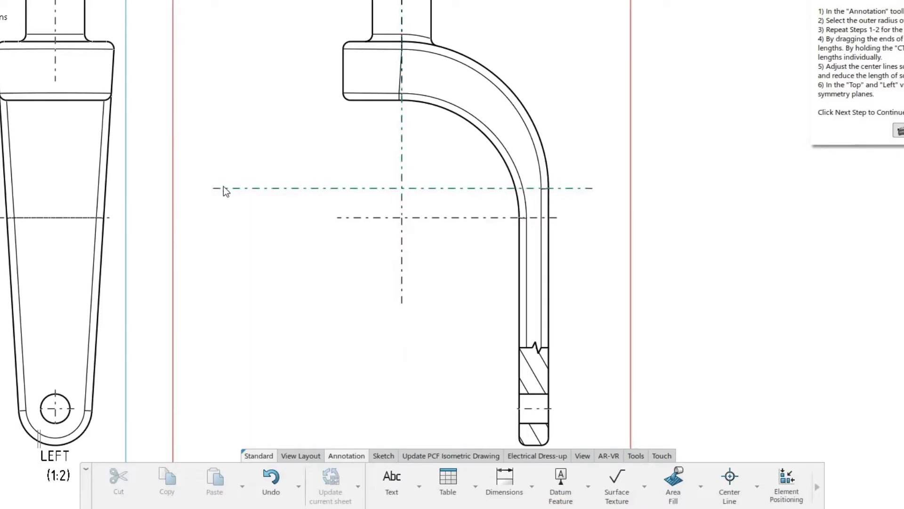
left_click(226, 189)
mouse_move(213, 188)
left_mouse_down()
mouse_move(350, 190)
mouse_move(337, 188)
left_mouse_up()
left_click(524, 89)
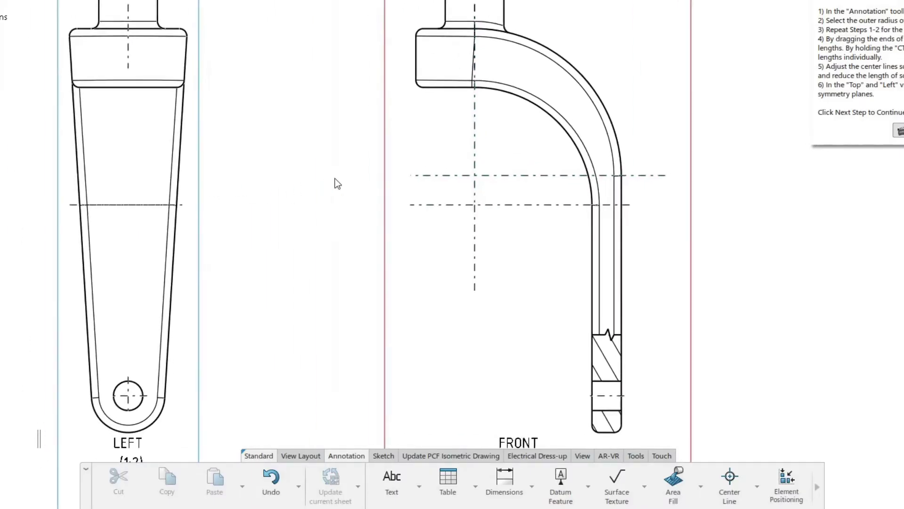
Add center lines to the TOP view's hole and stretch the LEFT view's center line down
scroll(335, 179, "down", 3)
scroll(471, 202, "up", 3)
scroll(470, 202, "up", 3)
middle_click_drag(448, 156, 432, 75)
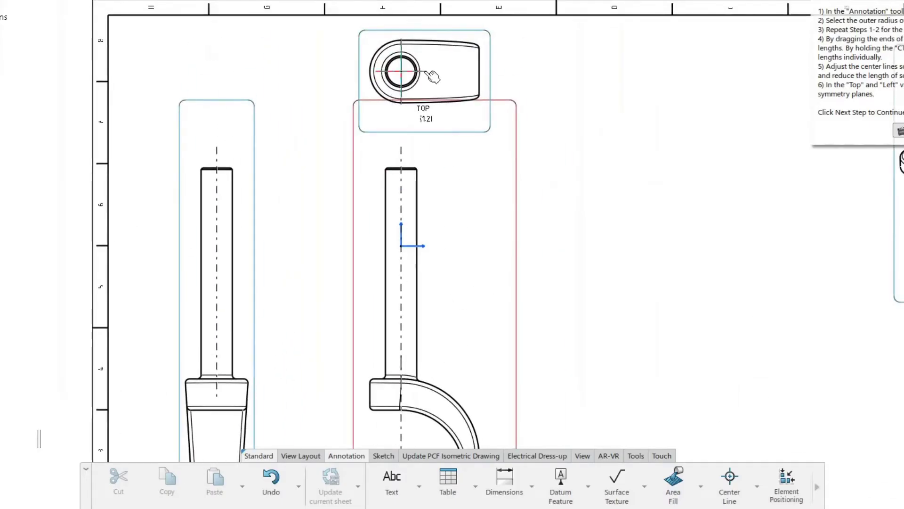
left_click(431, 74)
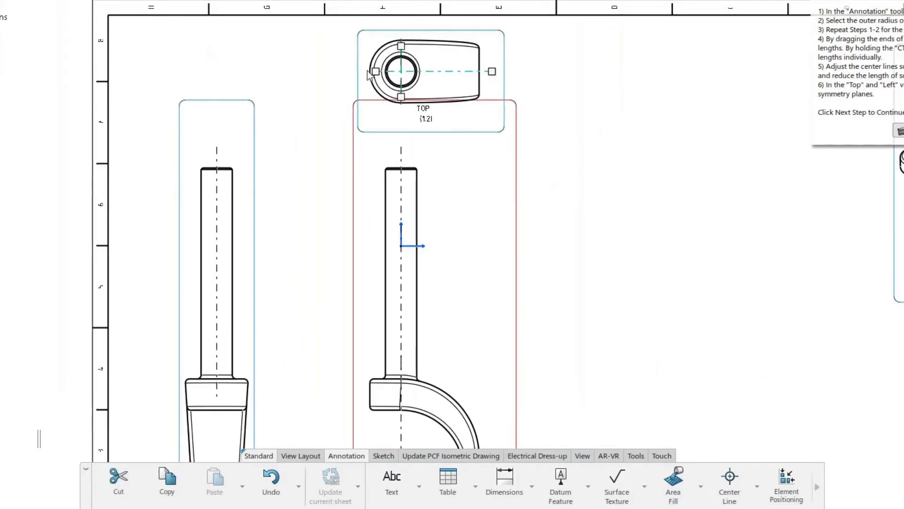
left_click(488, 192)
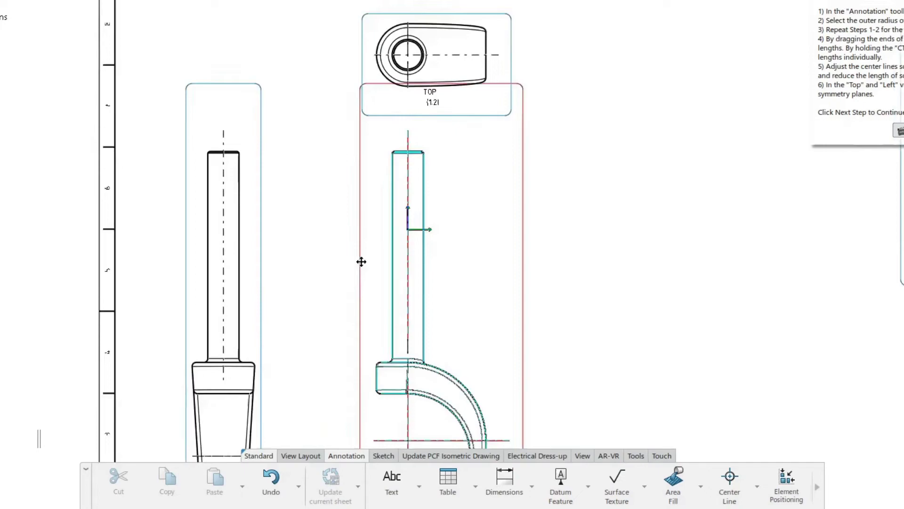
middle_click_drag(361, 262, 519, 115)
left_click(408, 208)
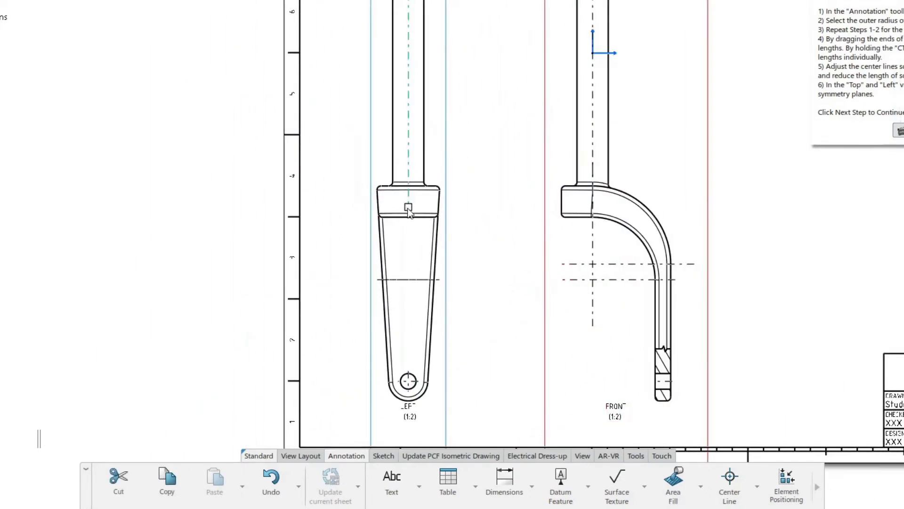
left_click_drag(408, 210, 418, 366)
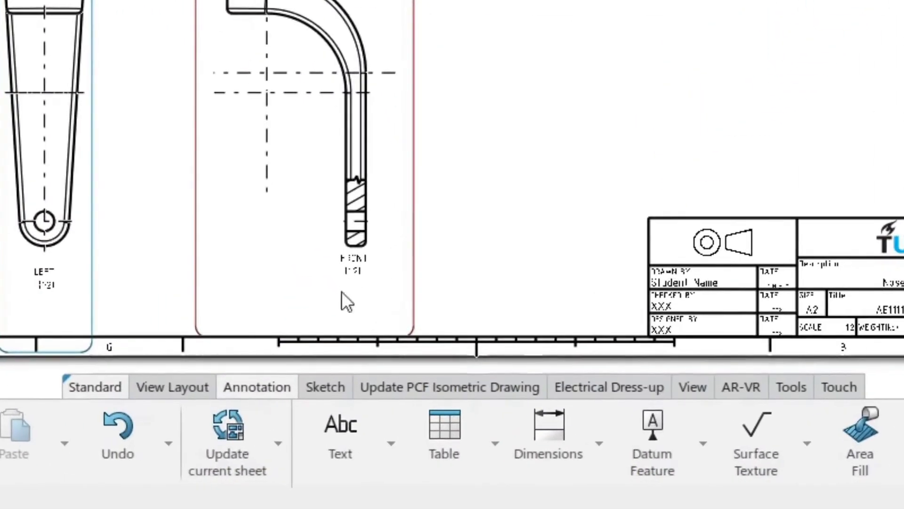
Update the current sheet and start the Stacked Dimensions command
left_click(227, 430)
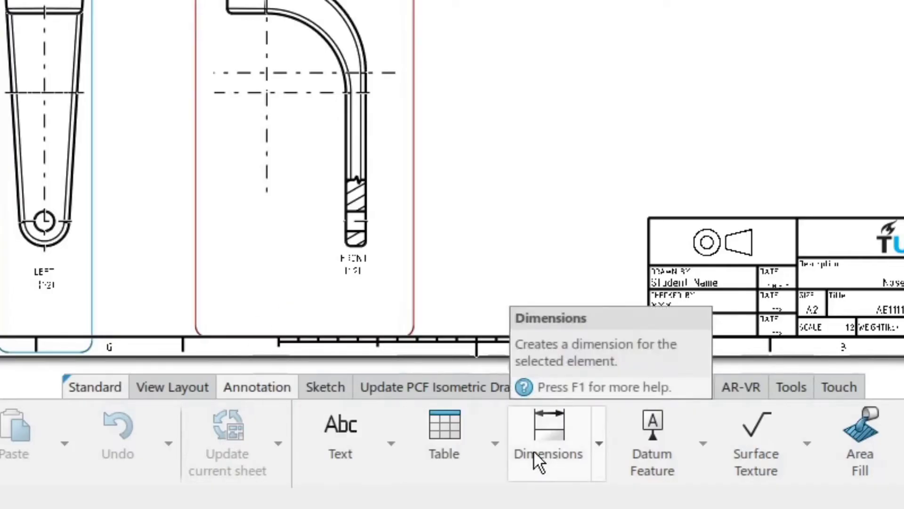
left_click(600, 443)
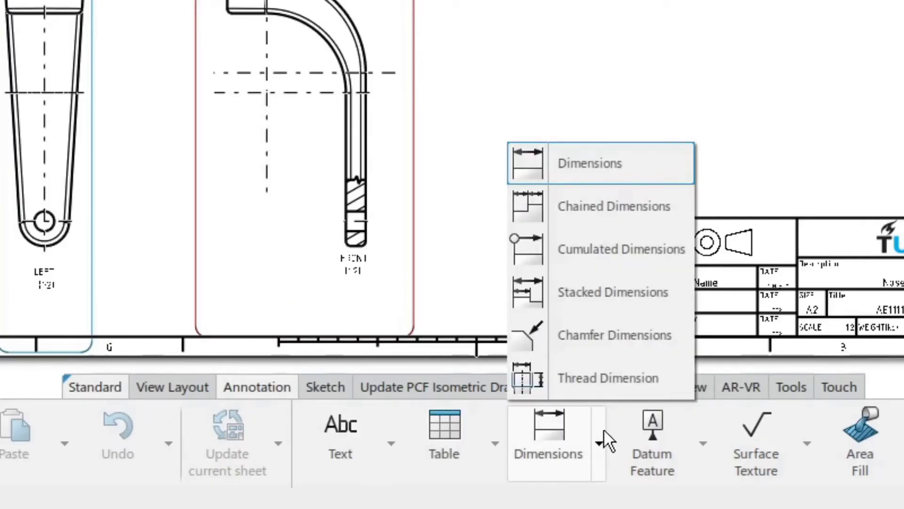
left_click(595, 299)
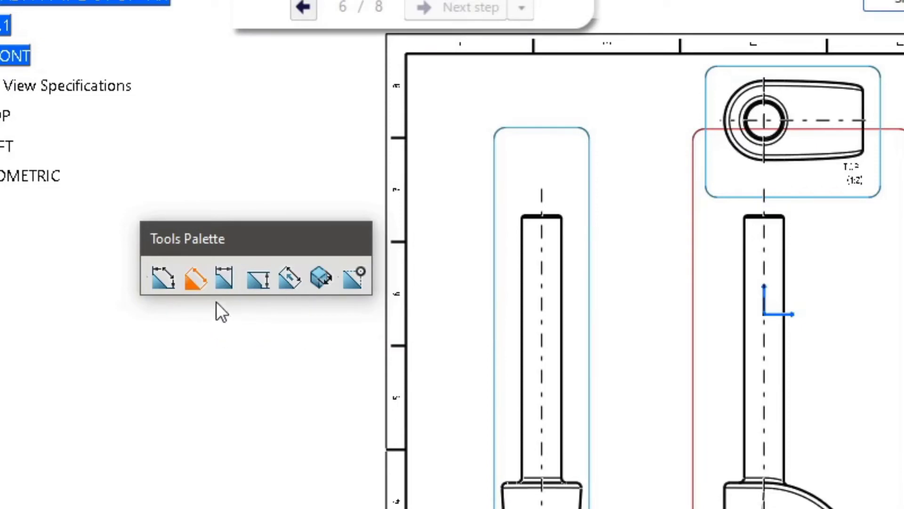
Add stacked 130 (half), 150, 210 and 250 dimensions along the FRONT view
left_click(223, 283)
left_click(251, 283)
left_click(291, 282)
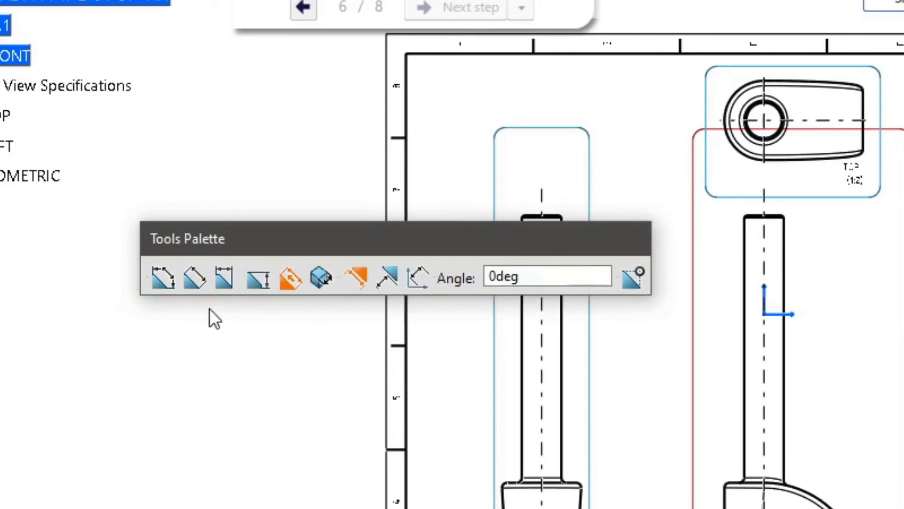
left_click(198, 285)
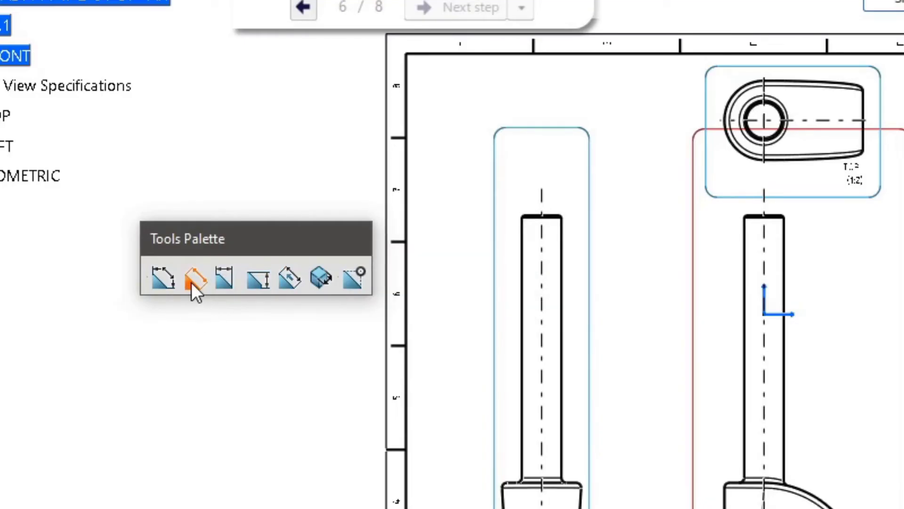
mouse_move(276, 434)
middle_mouse_down()
mouse_move(724, 276)
mouse_move(698, 121)
middle_mouse_up()
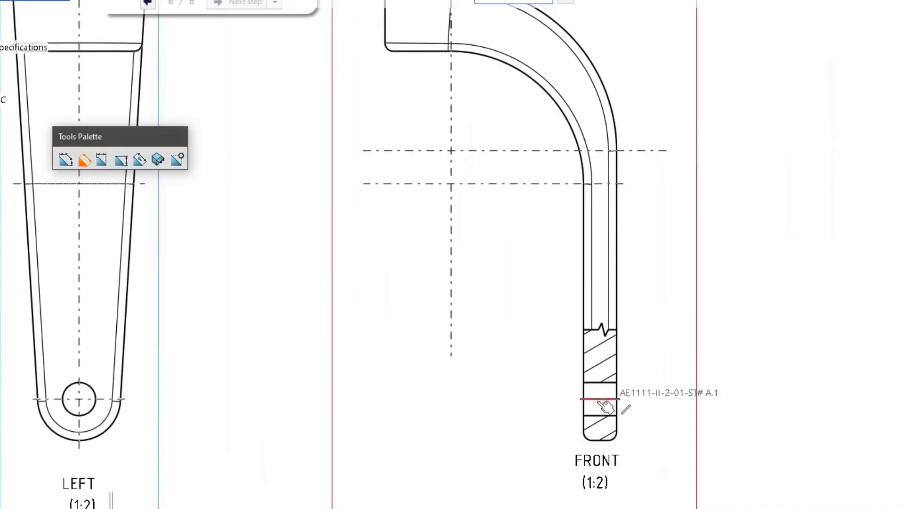
left_click(492, 185)
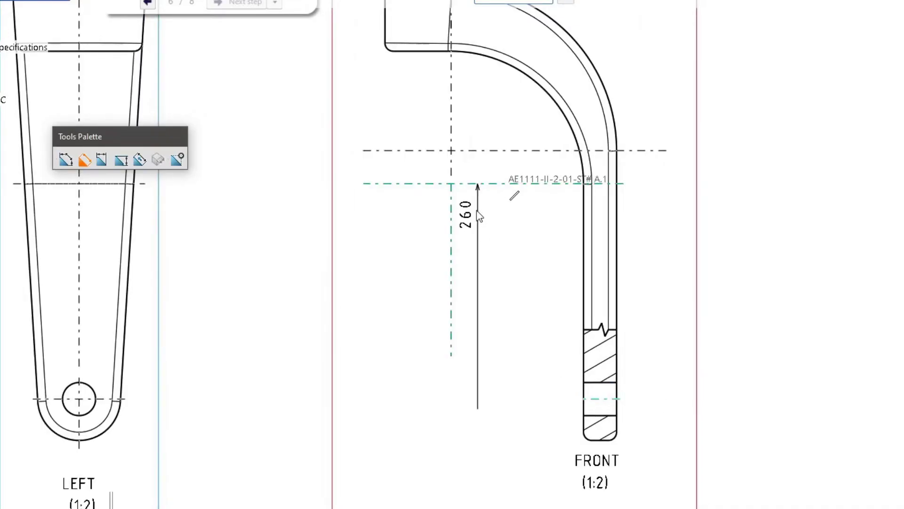
right_click(477, 211)
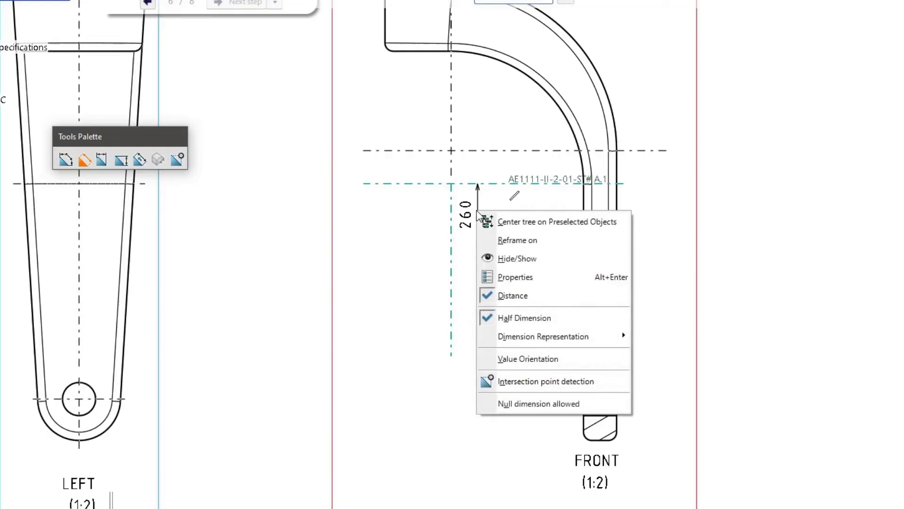
left_click(520, 318)
middle_click_drag(468, 218, 409, 246)
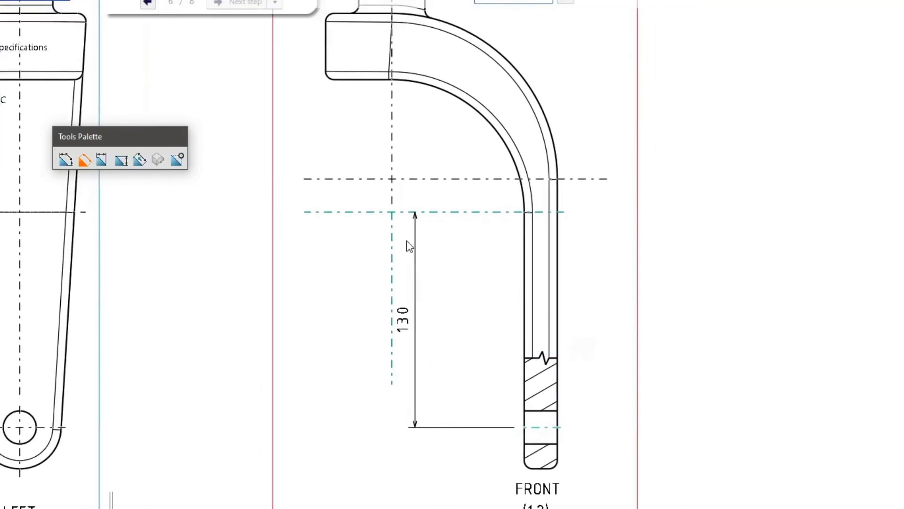
left_click(350, 180)
middle_click_drag(329, 132, 414, 250)
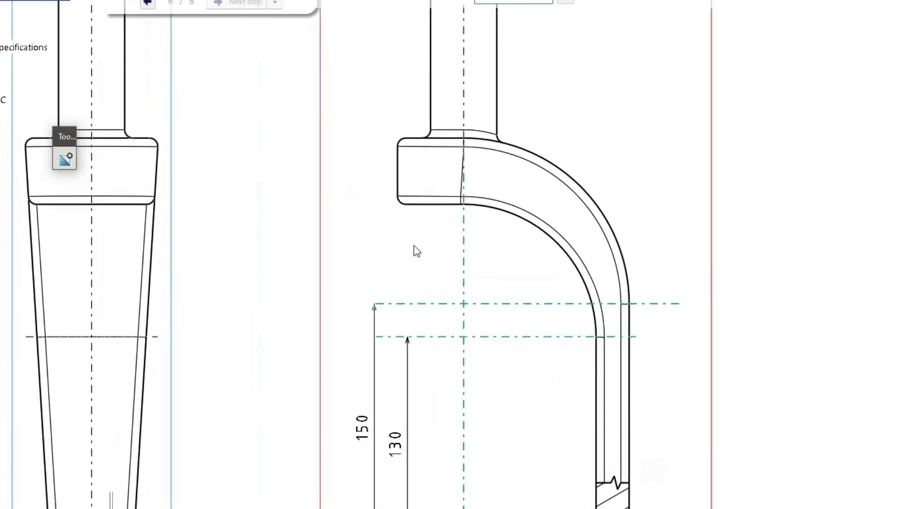
left_click(429, 206)
left_click(424, 139)
scroll(438, 153, "up", 5)
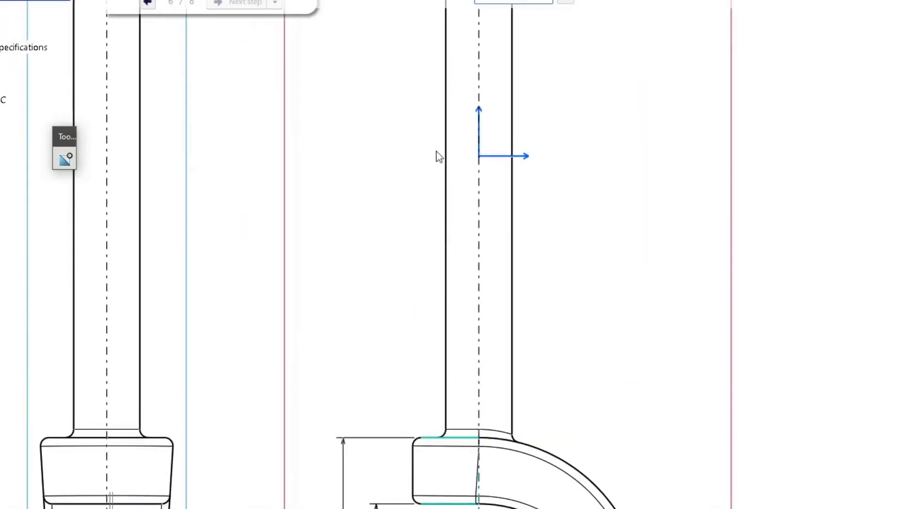
mouse_move(468, 118)
middle_mouse_down()
mouse_move(416, 303)
mouse_move(425, 131)
mouse_move(453, 255)
mouse_move(400, 123)
middle_mouse_up()
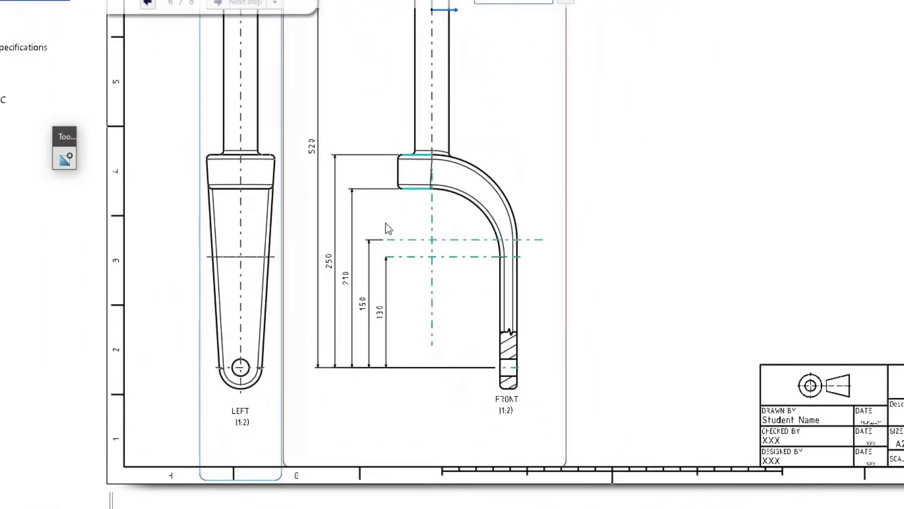
Dimension the fork end's 20 width and 100 horizontal distance, then move the FRONT (1:2) label aside
mouse_move(606, 307)
middle_mouse_down()
mouse_move(535, 319)
mouse_move(593, 240)
mouse_move(654, 228)
middle_mouse_up()
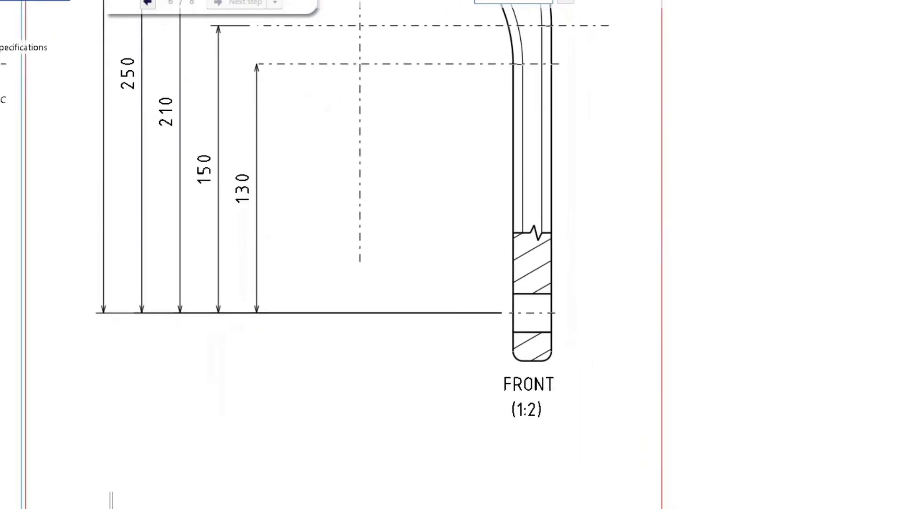
middle_click_drag(584, 404, 606, 312)
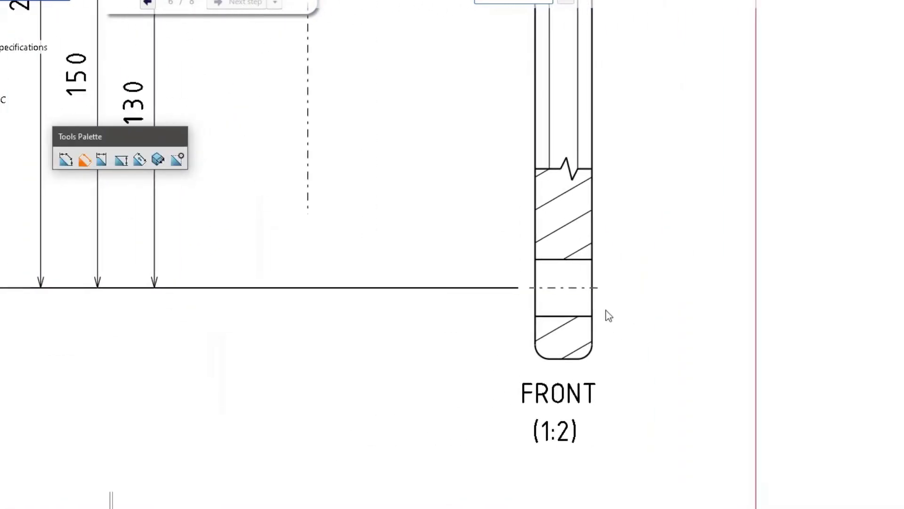
left_click(541, 308)
middle_click_drag(523, 309, 446, 396)
left_click(294, 264)
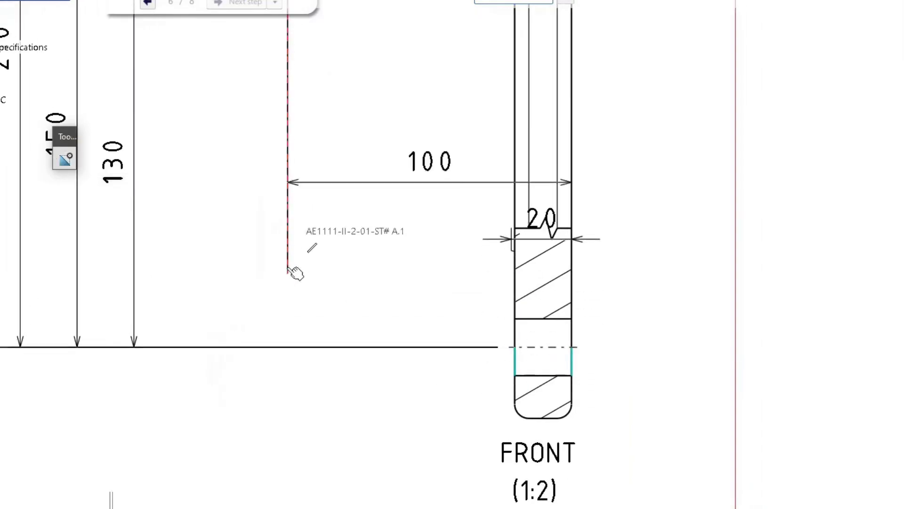
middle_click_drag(347, 397, 409, 244)
left_click(436, 367)
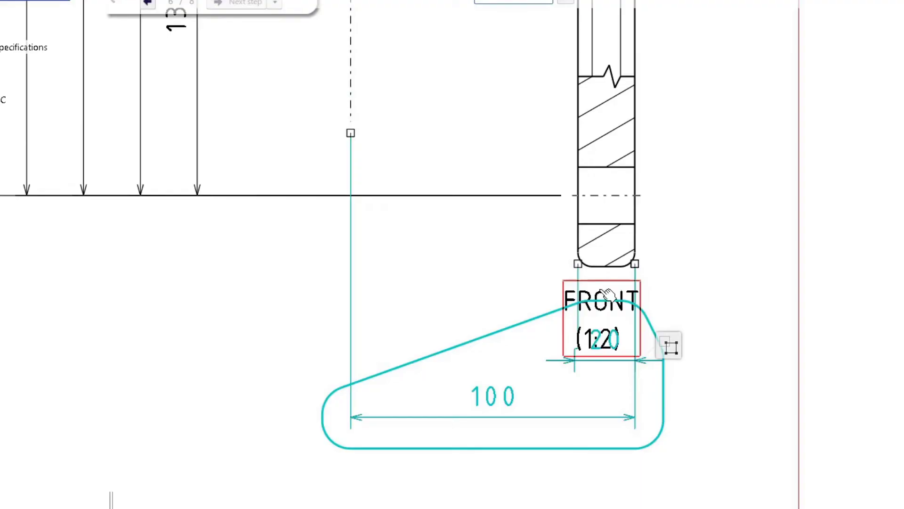
mouse_move(608, 294)
left_mouse_down()
mouse_move(525, 293)
mouse_move(359, 310)
mouse_move(207, 290)
left_mouse_up()
scroll(490, 305, "down", 3)
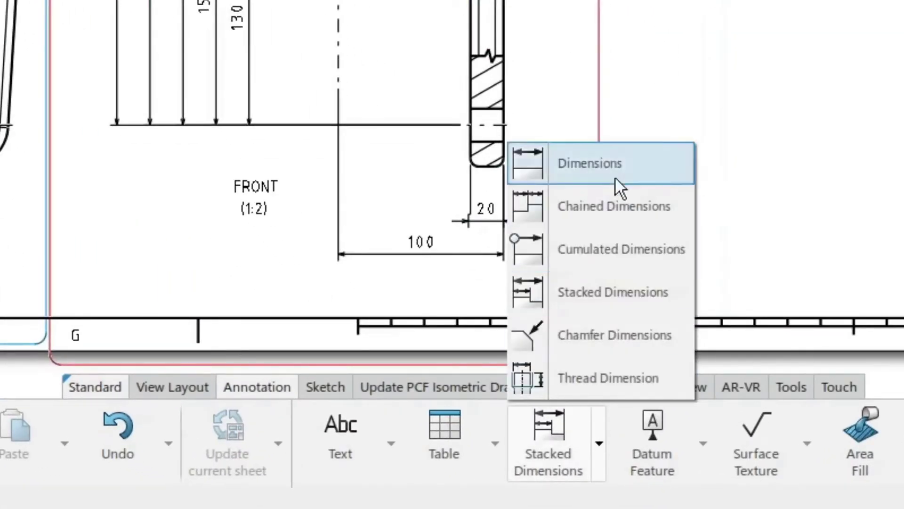
Add a Ø20 cylinder diameter dimension to the hole
left_click(588, 166)
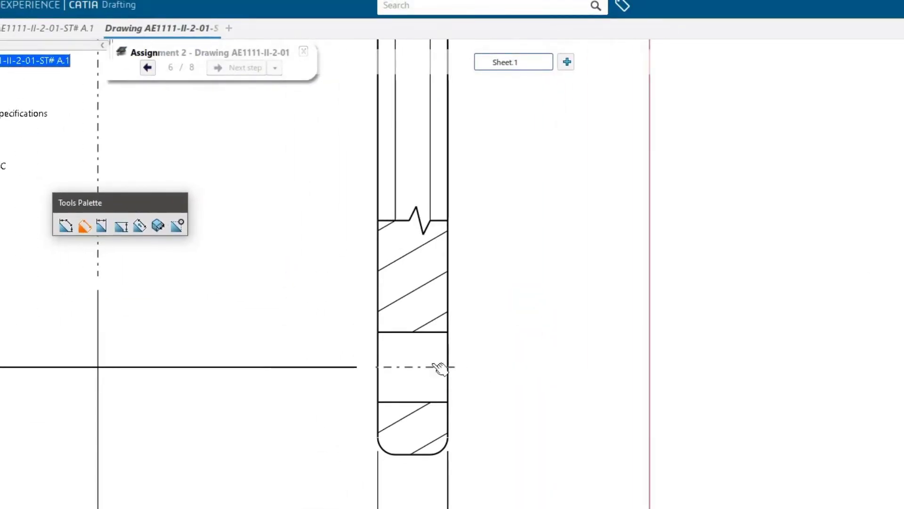
left_click(438, 332)
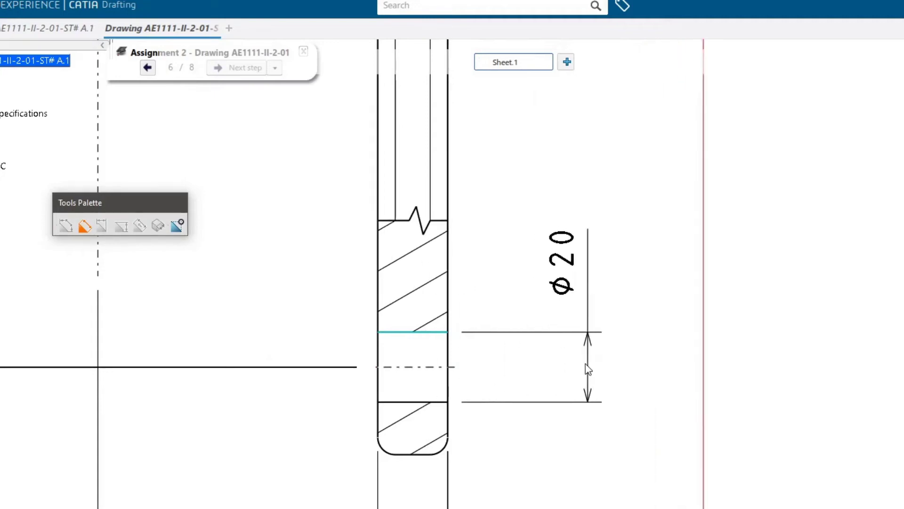
right_click(567, 350)
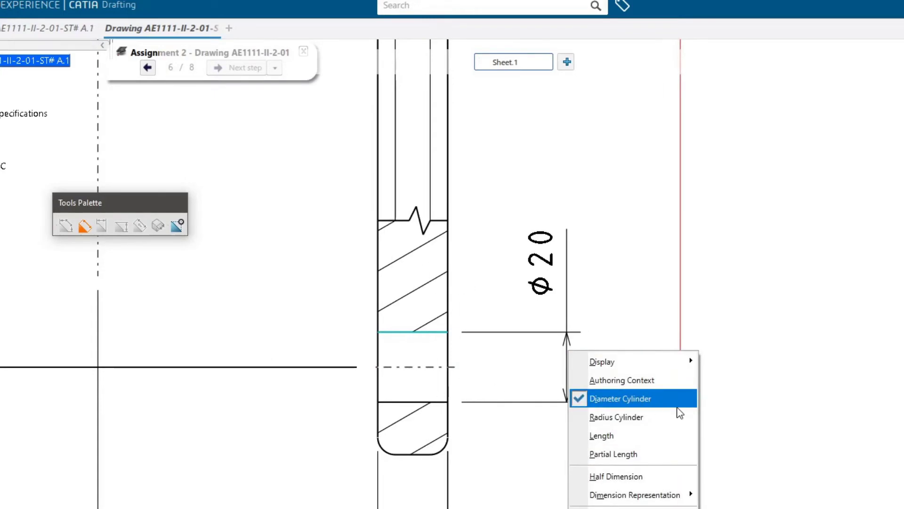
left_click(639, 399)
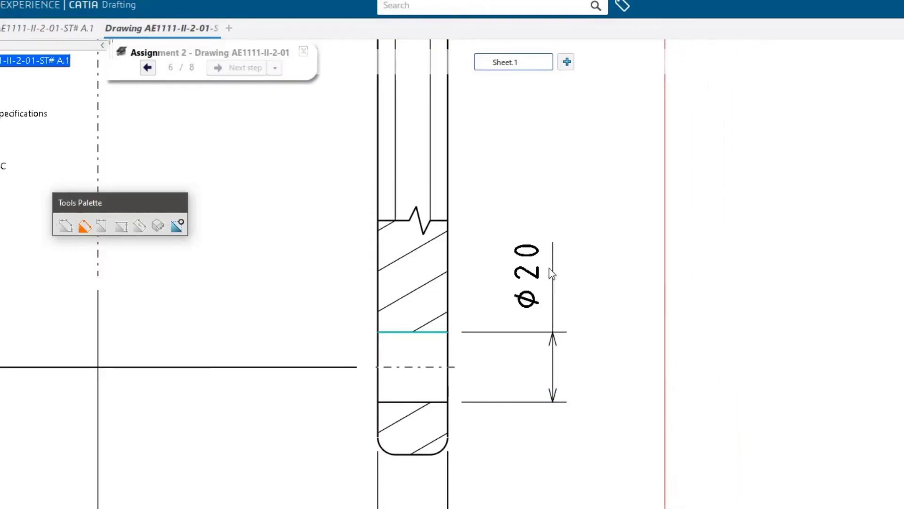
left_click(539, 247)
Dimension the bend's inner R80 and outer arc radii
mouse_move(474, 178)
middle_mouse_down()
mouse_move(549, 369)
mouse_move(556, 358)
mouse_move(500, 328)
middle_mouse_up()
left_click(498, 339)
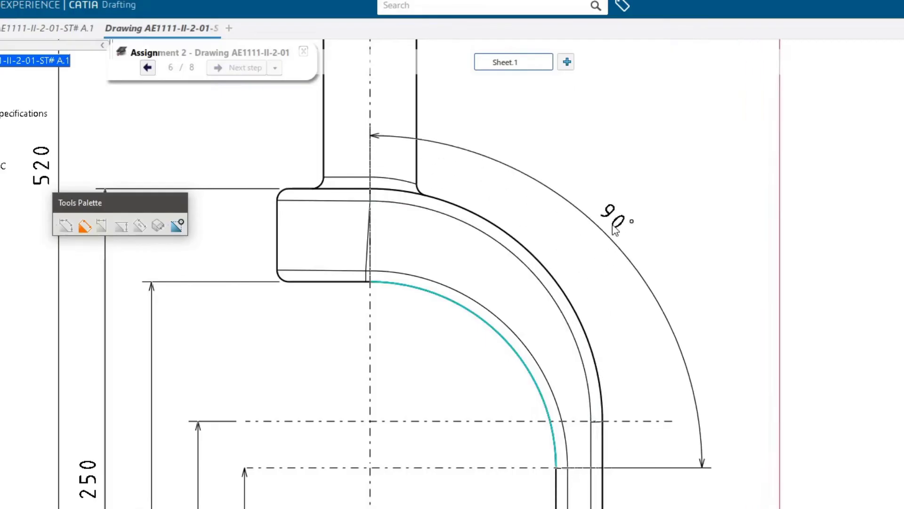
right_click(612, 221)
left_click(657, 289)
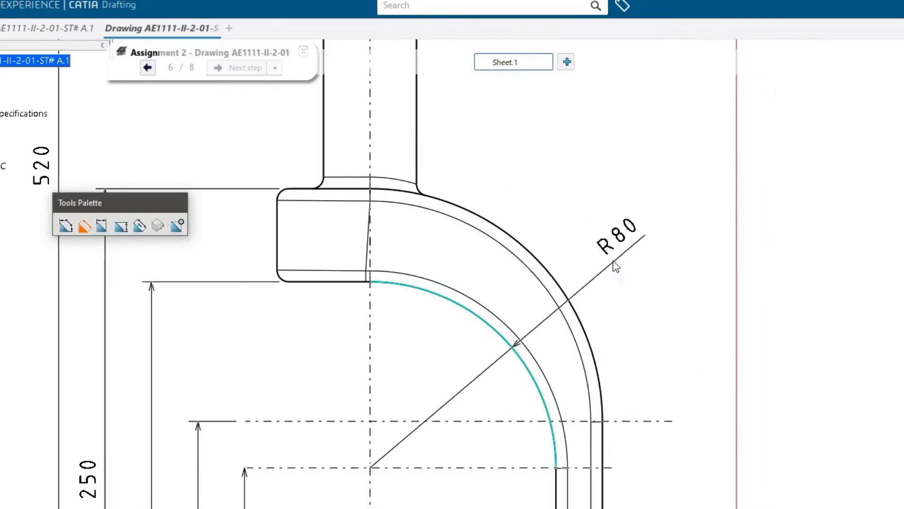
left_click(652, 259)
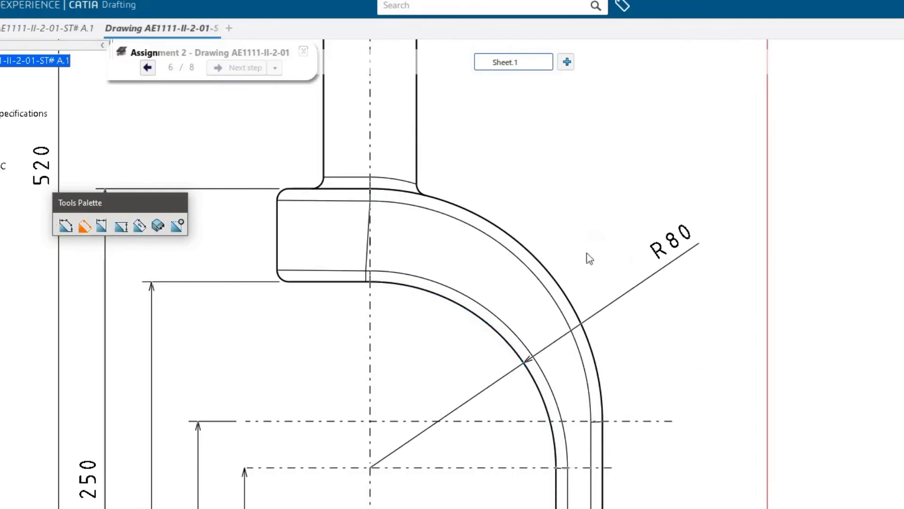
left_click(545, 264)
left_click(602, 183)
Add the R40.02 radius on the TOP view's rounded end and the Ø40 shaft diameter
mouse_move(520, 194)
middle_mouse_down()
mouse_move(536, 323)
mouse_move(525, 329)
mouse_move(494, 276)
middle_mouse_up()
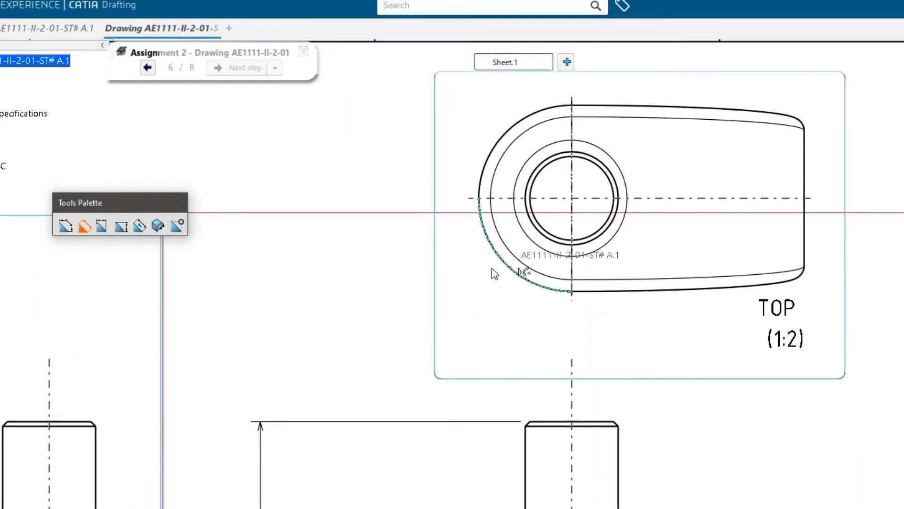
left_click(513, 281)
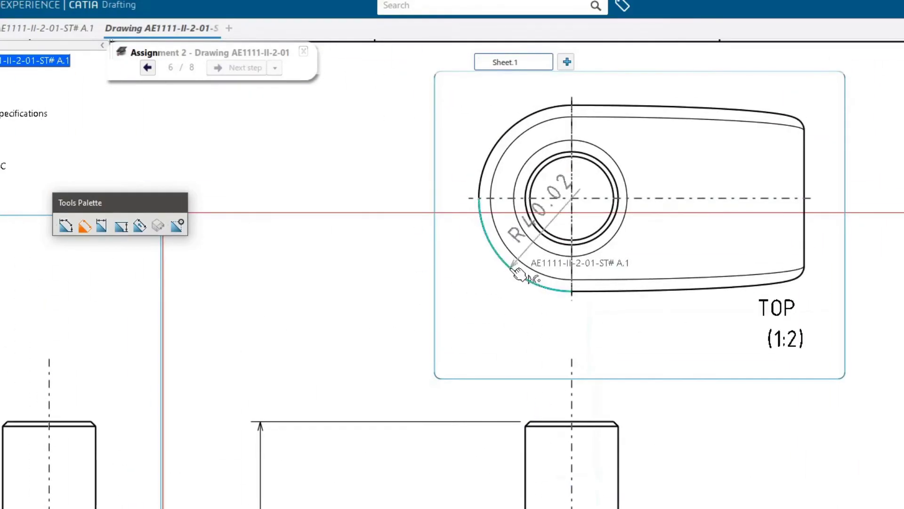
left_click(445, 306)
mouse_move(357, 482)
middle_mouse_down()
mouse_move(351, 410)
mouse_move(417, 282)
mouse_move(452, 335)
mouse_move(567, 125)
mouse_move(590, 212)
mouse_move(407, 269)
middle_mouse_up()
left_click(395, 289)
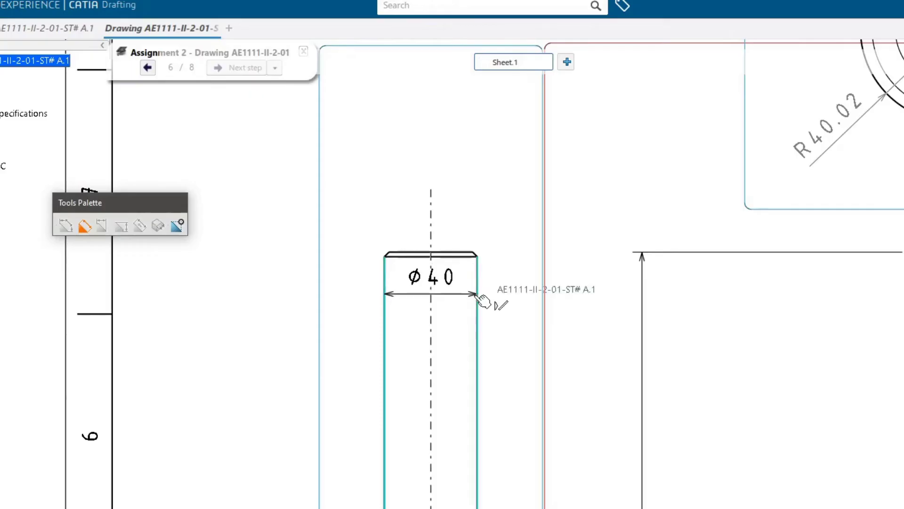
left_click(443, 165)
Dimension the LEFT view's R25 lower end and the 3.5° draft angle of the tapered edge
middle_click_drag(496, 421, 447, 332)
left_click(445, 336)
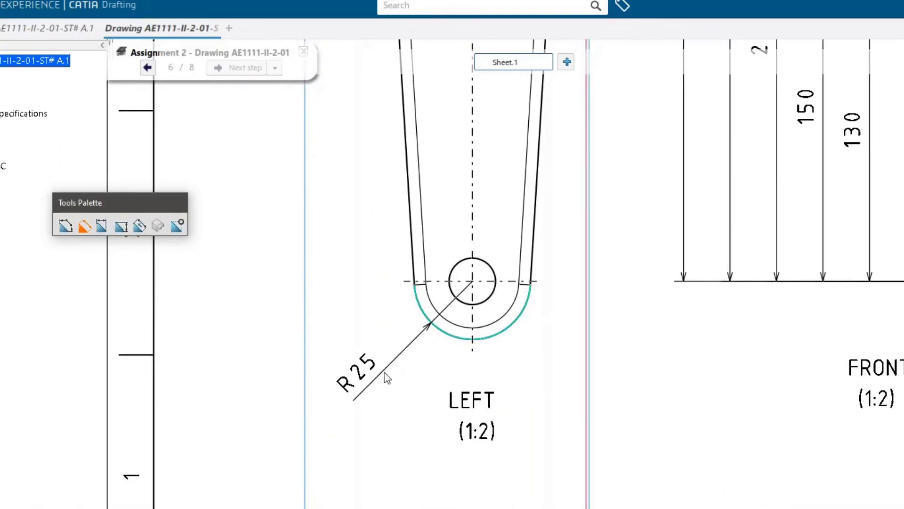
left_click(383, 374)
left_click(528, 288)
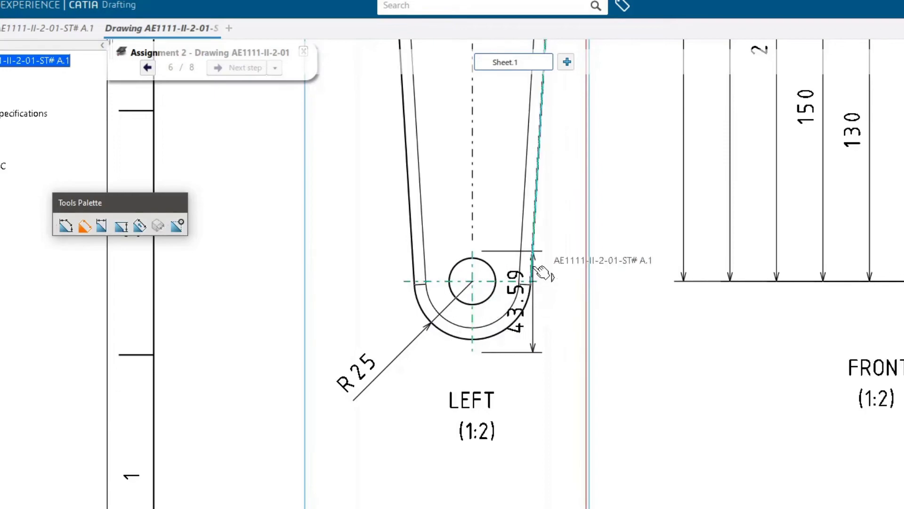
right_click(574, 347)
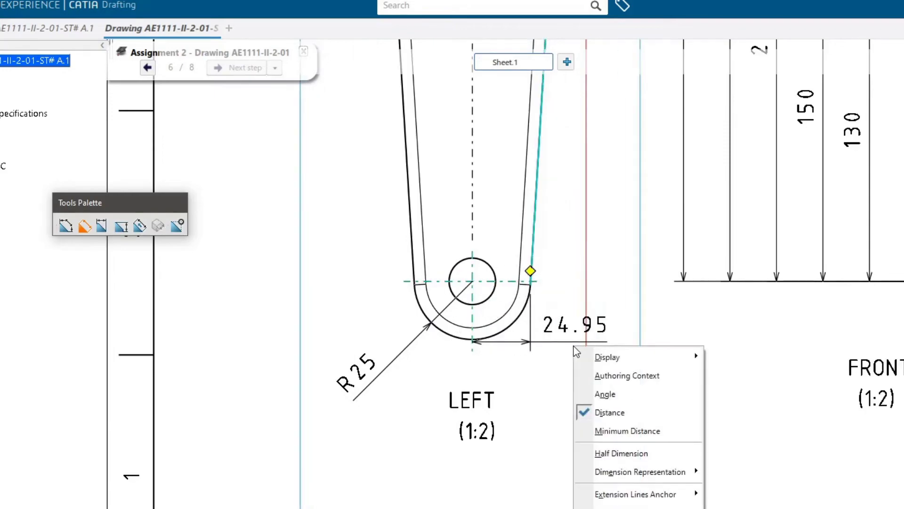
left_click(607, 394)
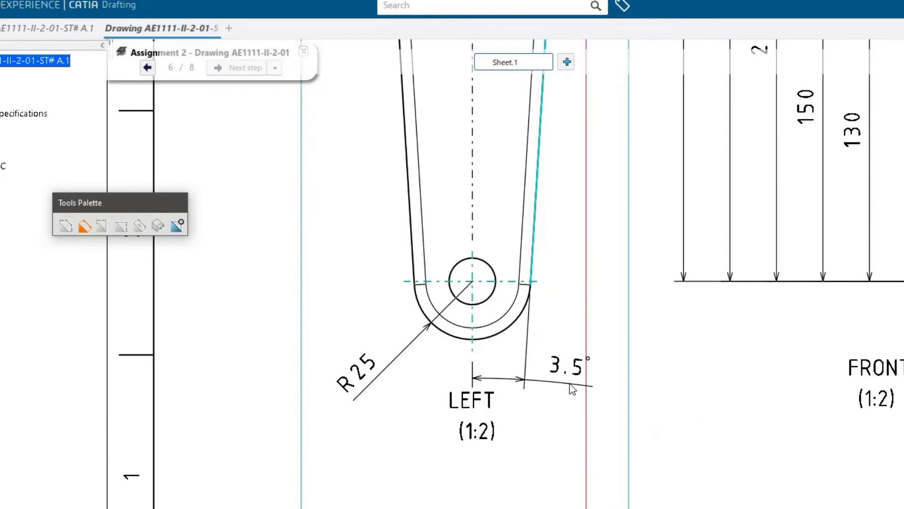
left_click(572, 389)
Add R5 radius dimensions to both shoulder fillets of the block
middle_click_drag(561, 292, 511, 334)
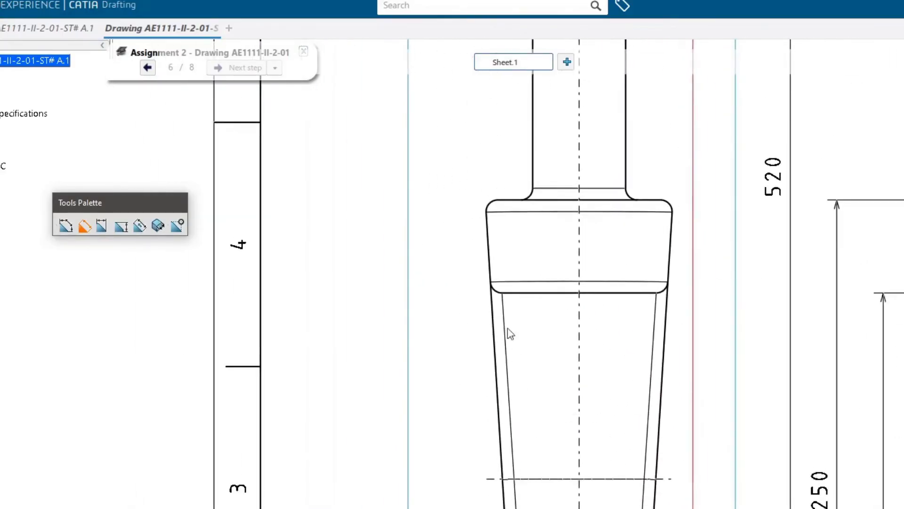
scroll(515, 325, "up", 5)
left_click(508, 286)
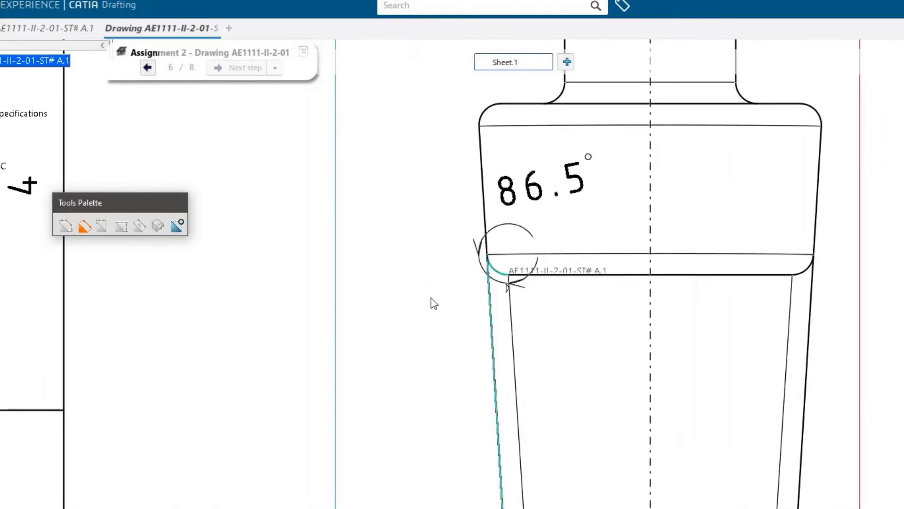
right_click(385, 314)
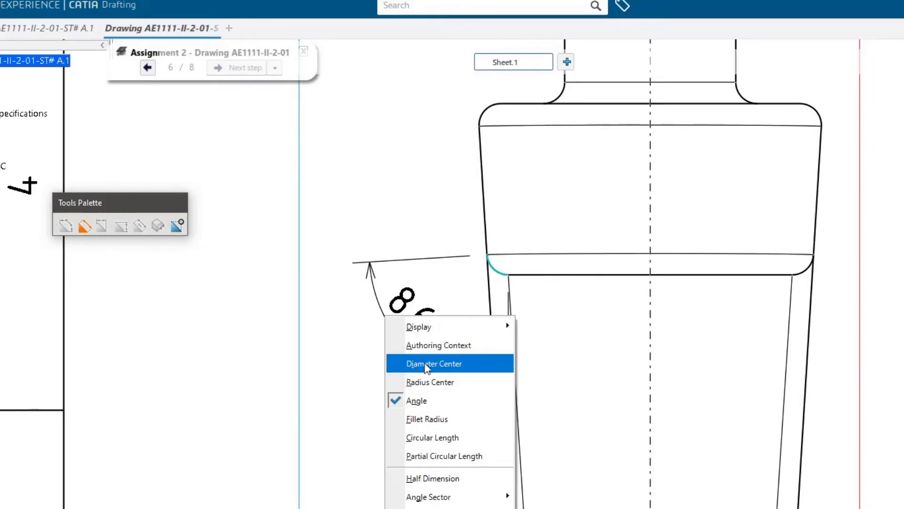
left_click(426, 382)
mouse_move(370, 363)
middle_mouse_down()
mouse_move(417, 372)
mouse_move(419, 460)
middle_mouse_up()
left_click(490, 318)
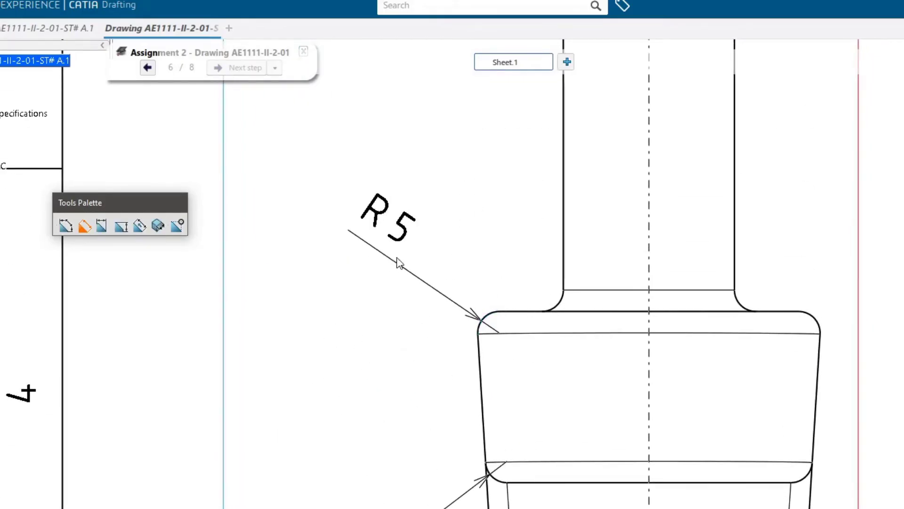
left_click(398, 263)
left_click(561, 299)
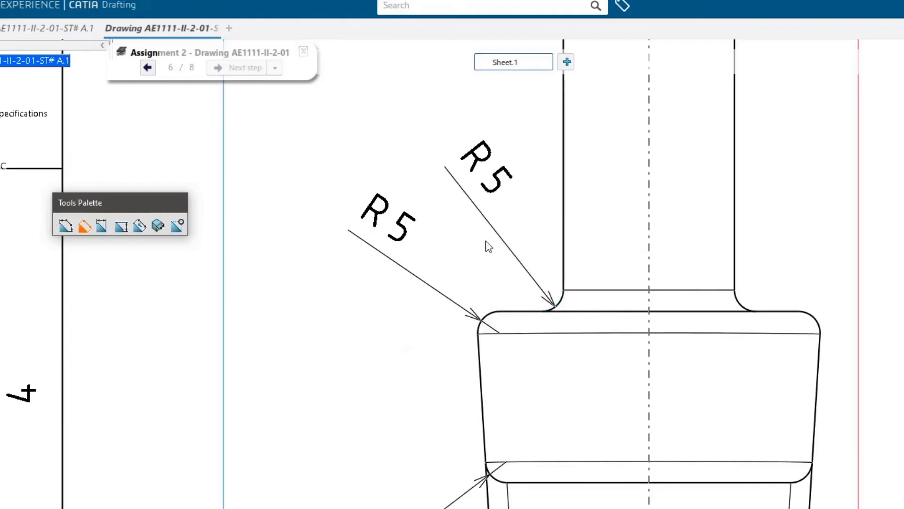
scroll(480, 333, "down", 3)
scroll(589, 379, "up", 3)
middle_click_drag(690, 249, 608, 493)
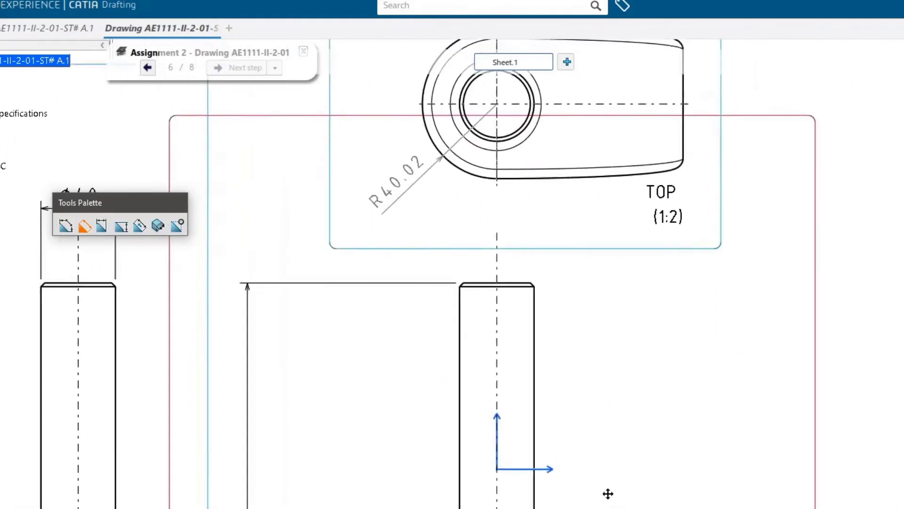
Dimension the chamfered shaft top in the FRONT view as 2 × 45°, oriented along the shaft
left_click(599, 443)
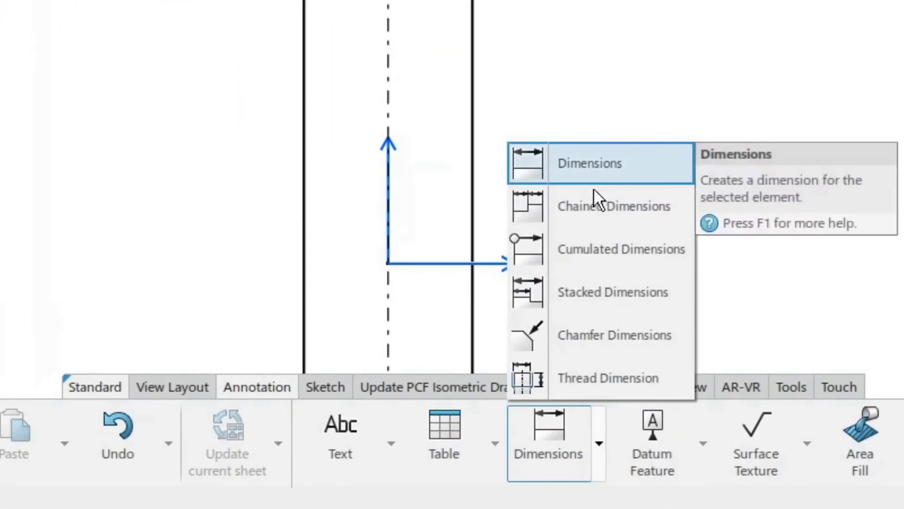
left_click(586, 337)
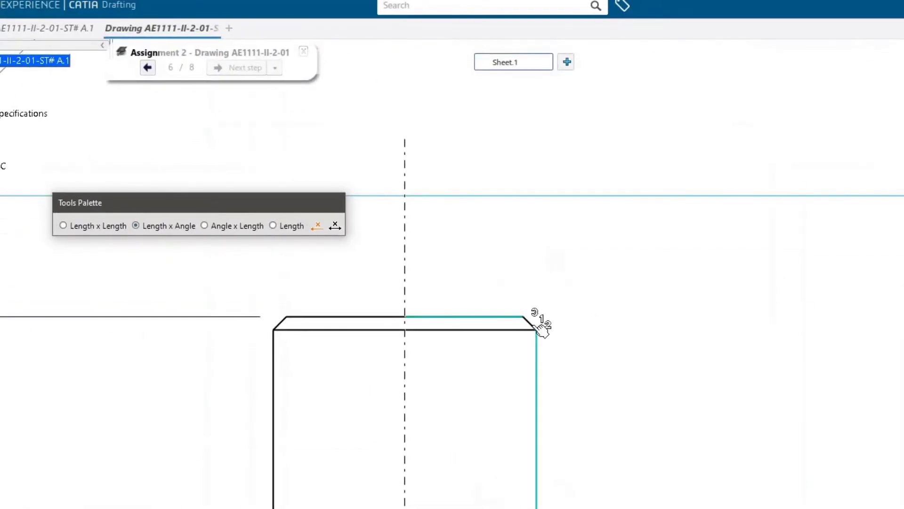
left_click(537, 326)
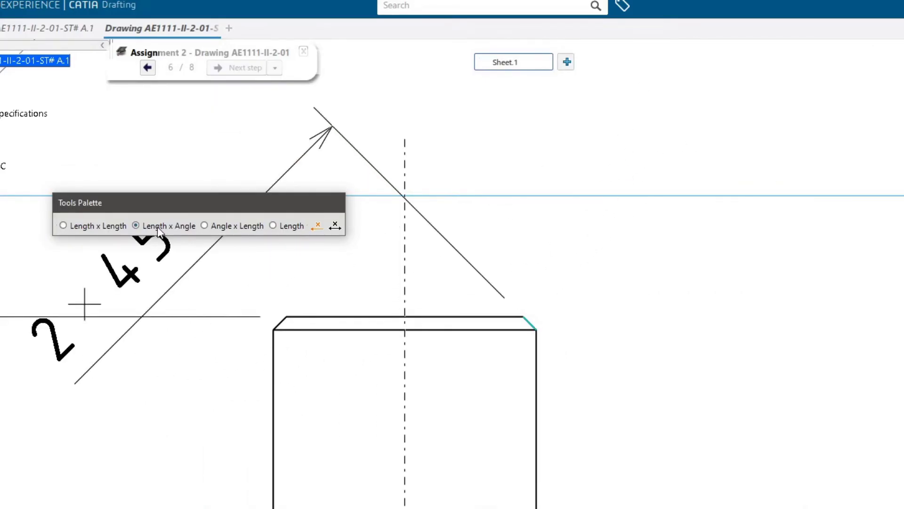
left_click(335, 226)
middle_click_drag(646, 330, 532, 271)
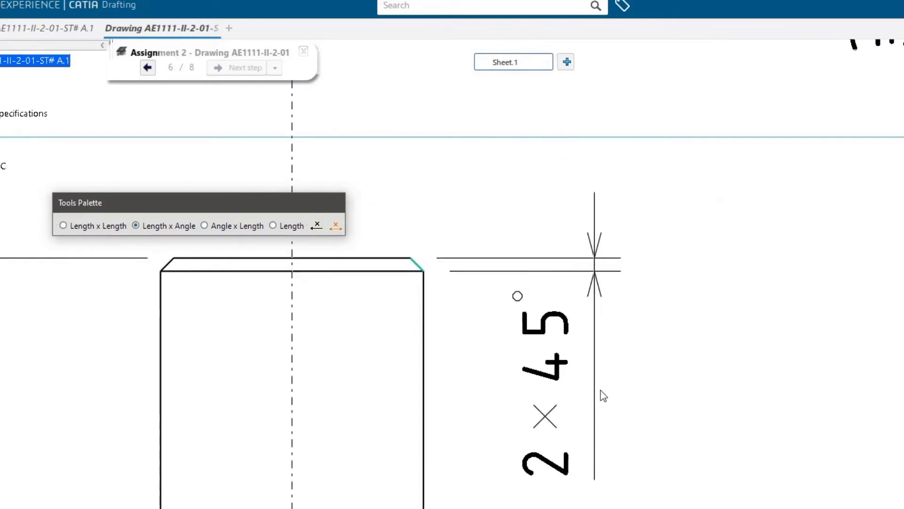
left_click(614, 402)
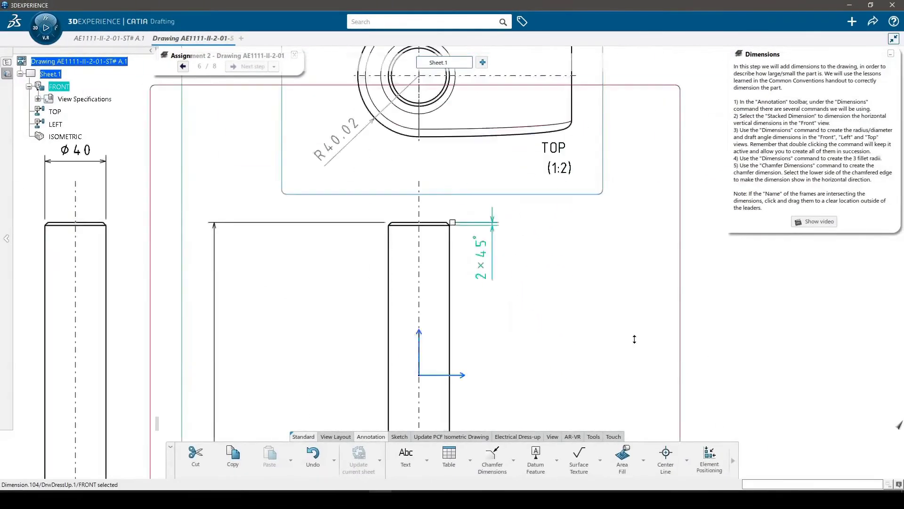
Recentre the sheet and zoom in on the FRONT view's Ø20 hole dimension
scroll(518, 210, "down", 5)
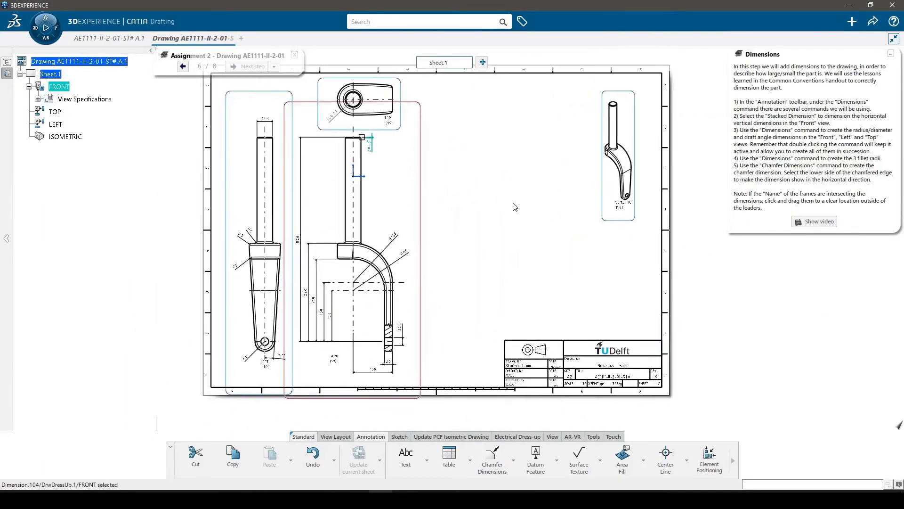
middle_click_drag(514, 208, 539, 241)
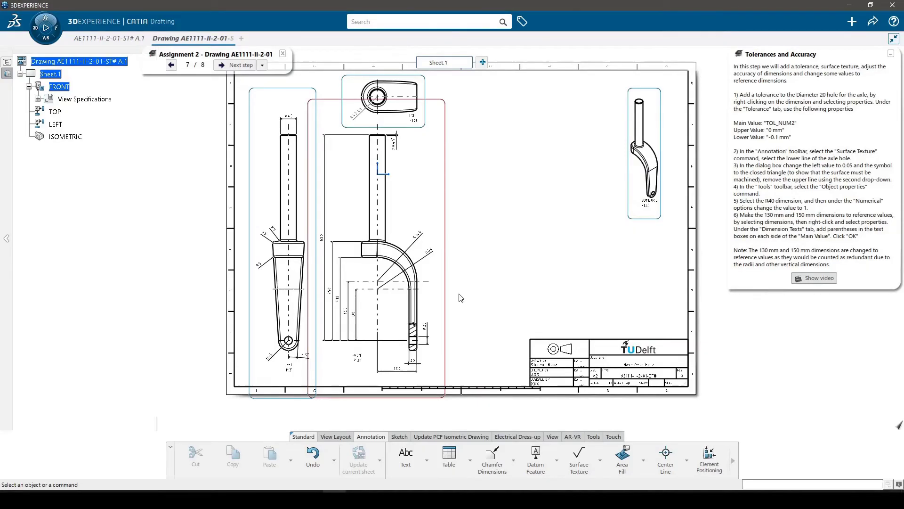
mouse_move(456, 335)
middle_mouse_down()
mouse_move(511, 227)
mouse_move(504, 222)
middle_mouse_up()
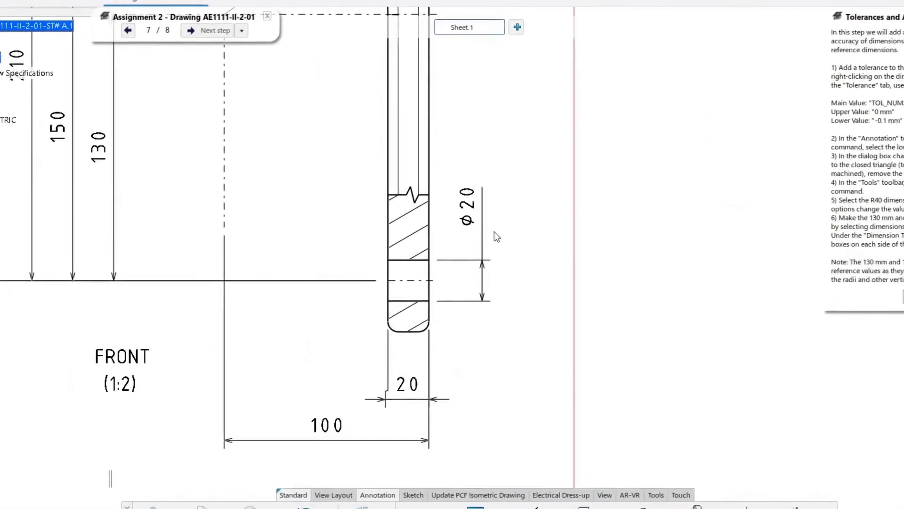
Give the Ø20 dimension a TOL_NUM2 tolerance of 0 / -0.1 mm and nudge it right
right_click(512, 225)
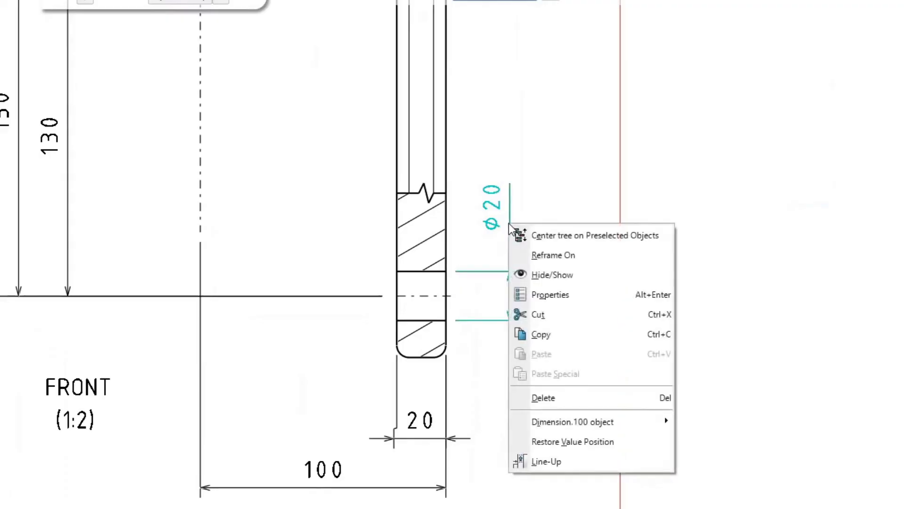
left_click(556, 294)
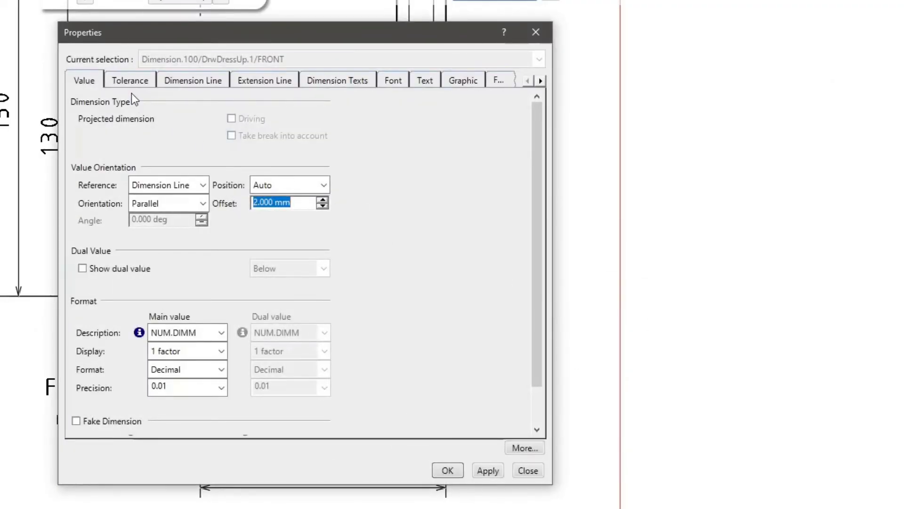
left_click(130, 81)
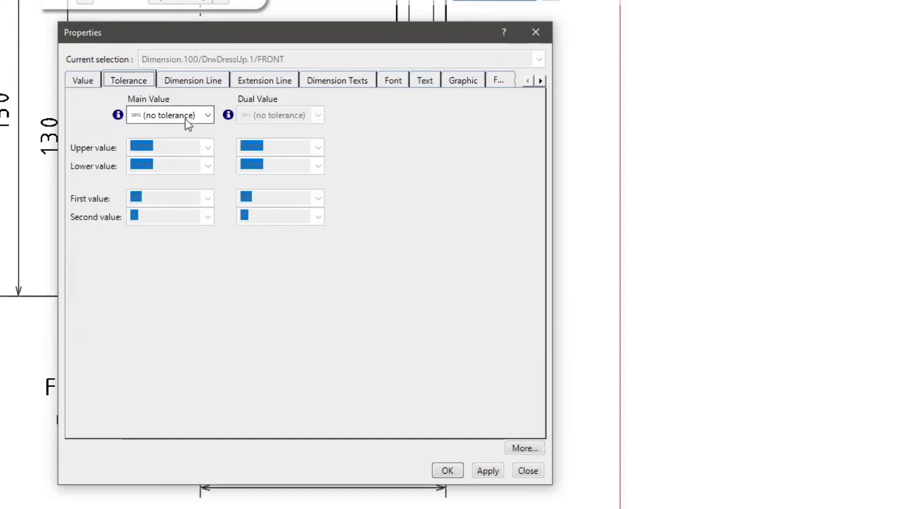
left_click(208, 115)
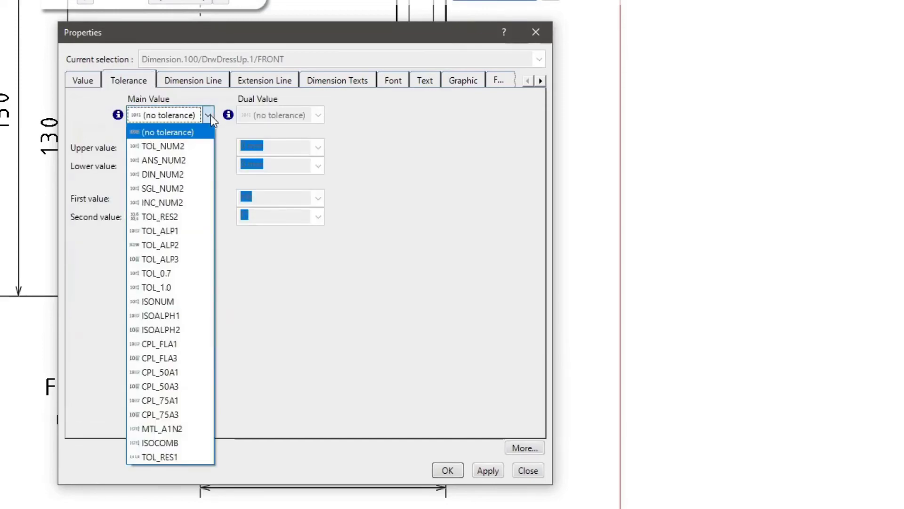
left_click(178, 146)
left_click(178, 147)
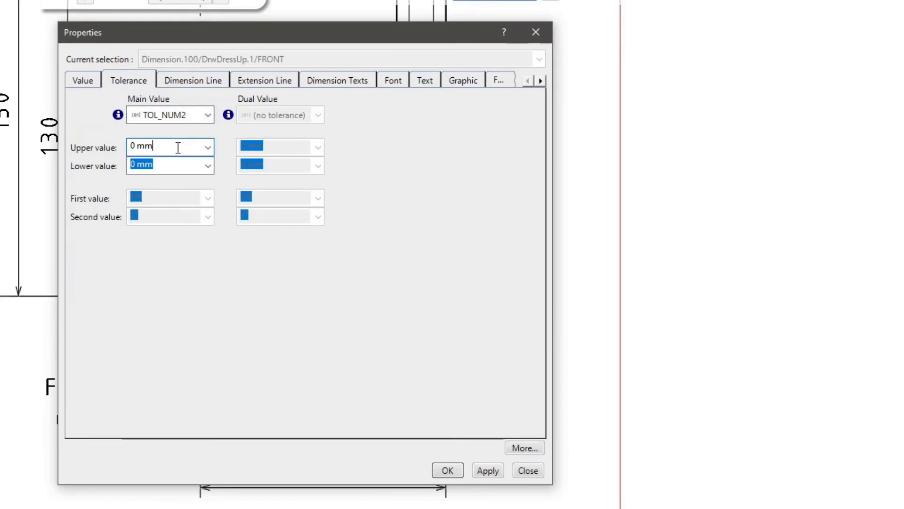
key("Tab")
type("-")
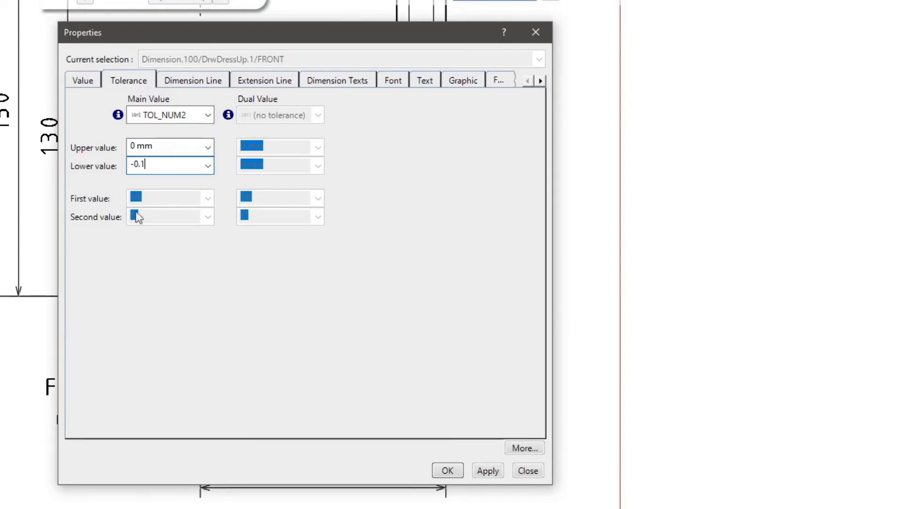
type("0.1")
key("Return")
left_click(447, 470)
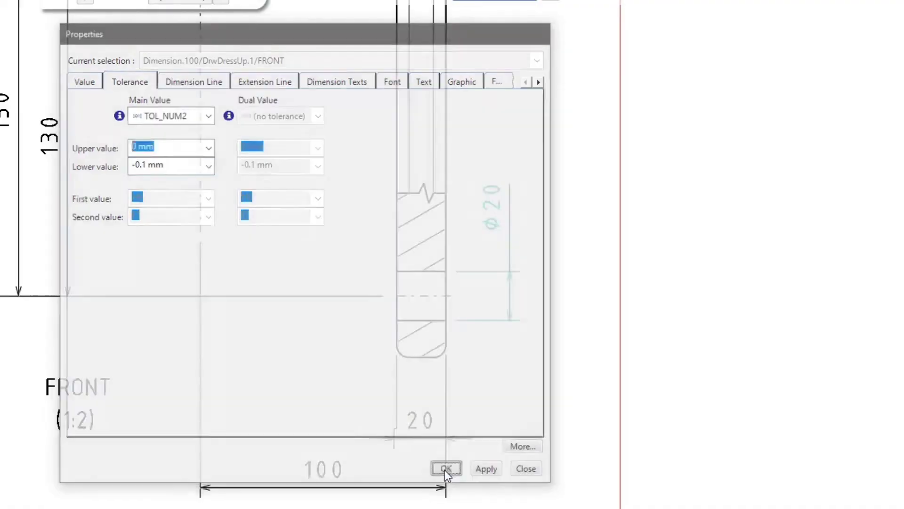
left_click_drag(513, 209, 535, 198)
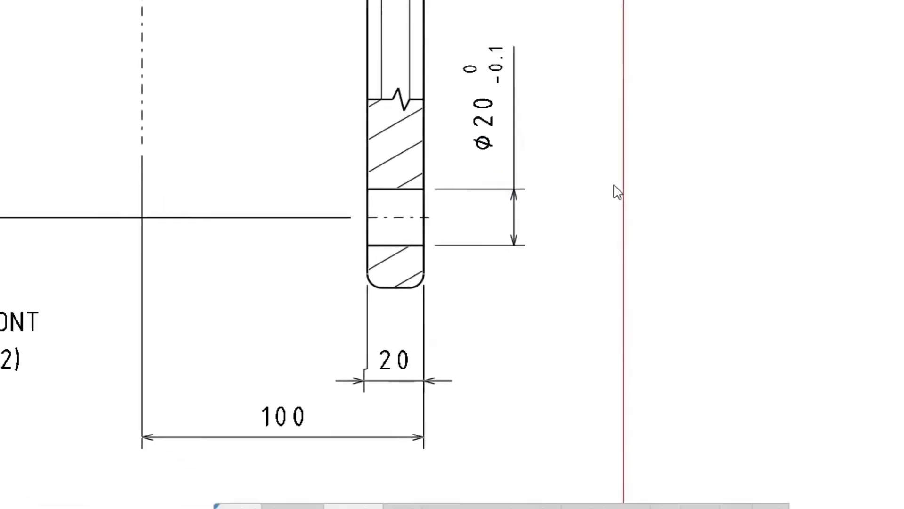
Place a 0.05 closed-triangle surface texture symbol without upper line on the Ø20 hole
left_click(258, 386)
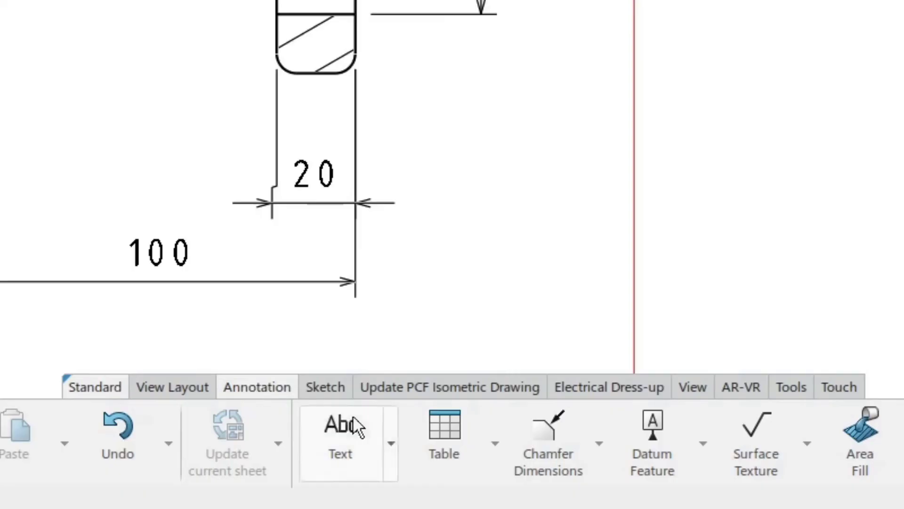
left_click(748, 436)
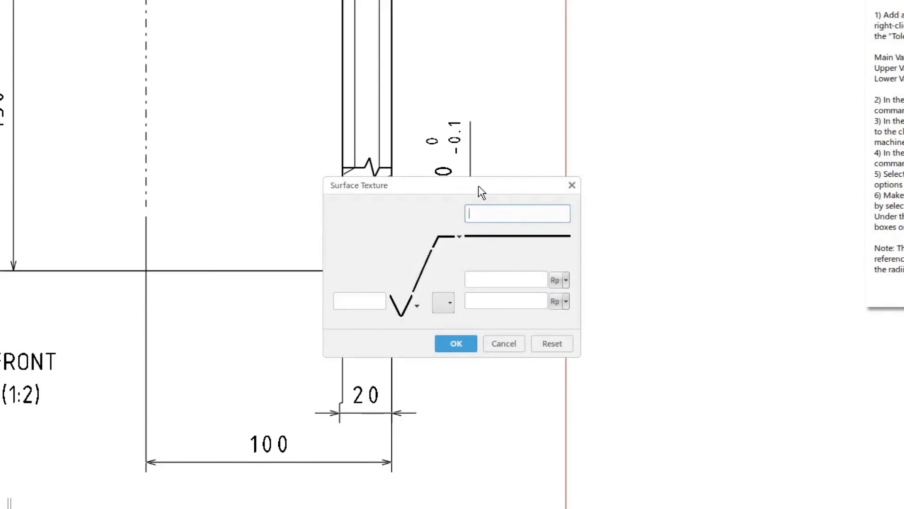
left_click_drag(481, 191, 647, 187)
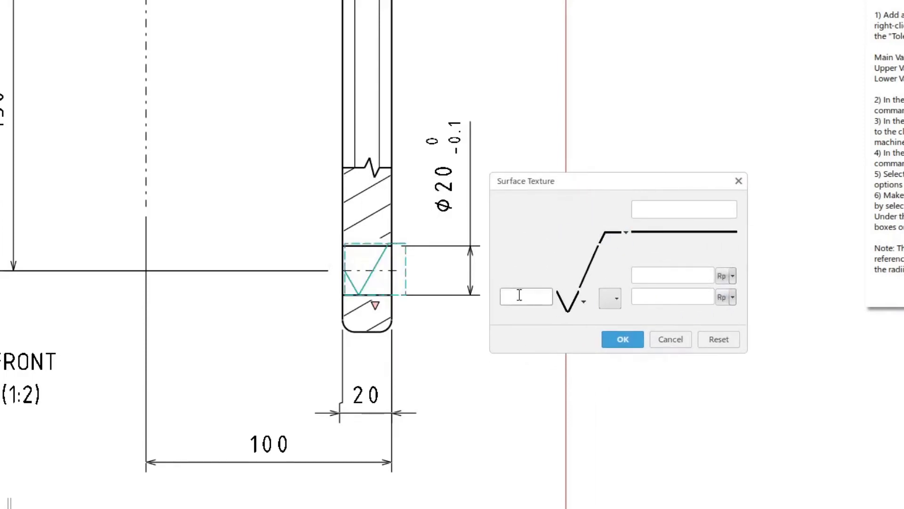
type("0.")
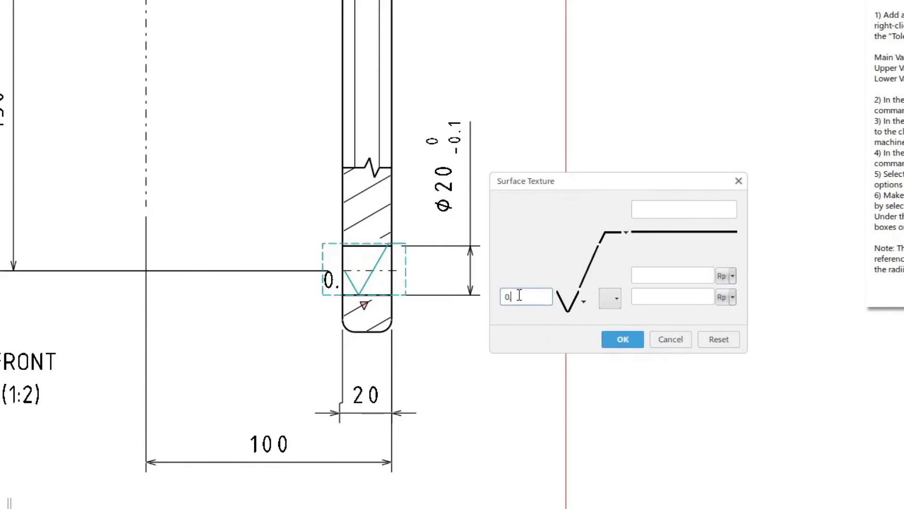
type("05")
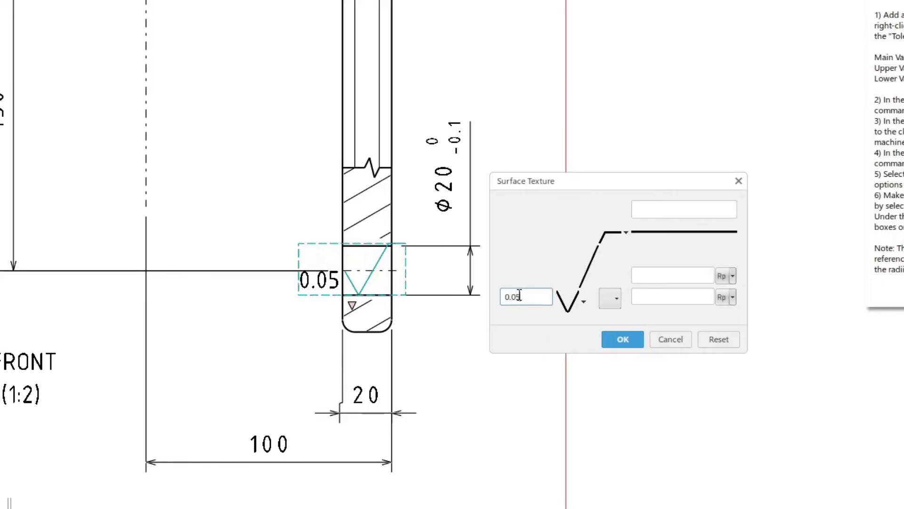
left_click(574, 302)
left_click(578, 361)
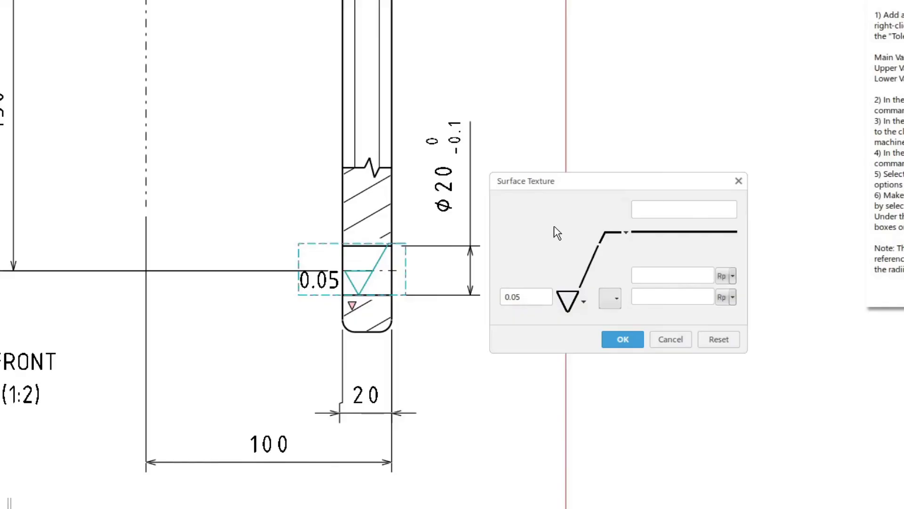
left_click(621, 231)
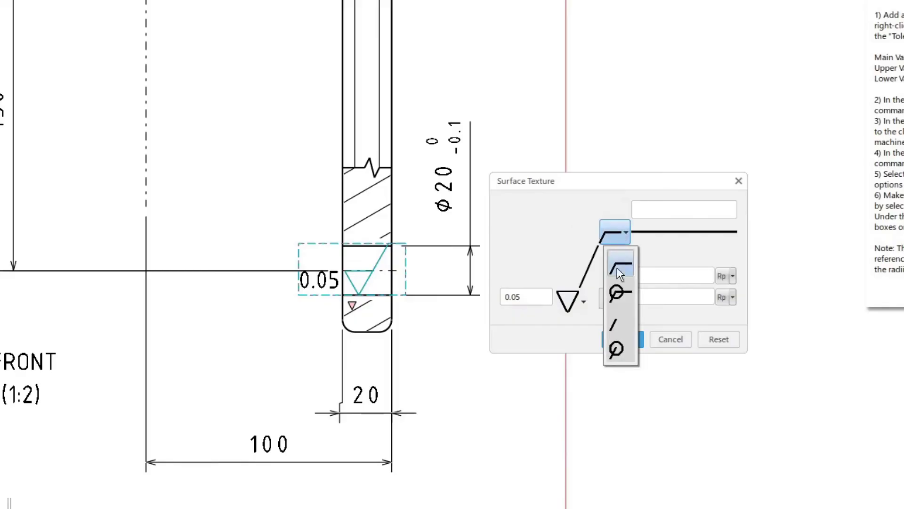
left_click(618, 323)
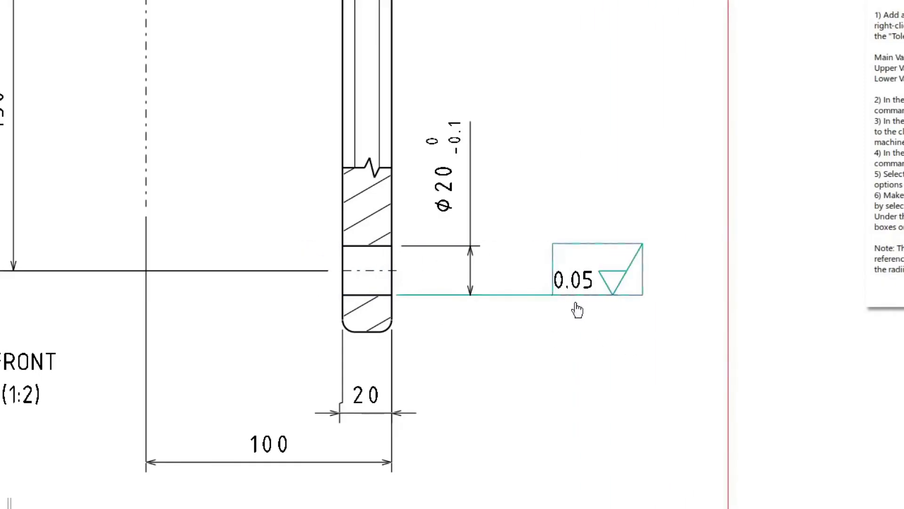
left_click(615, 330)
scroll(568, 179, "down", 5)
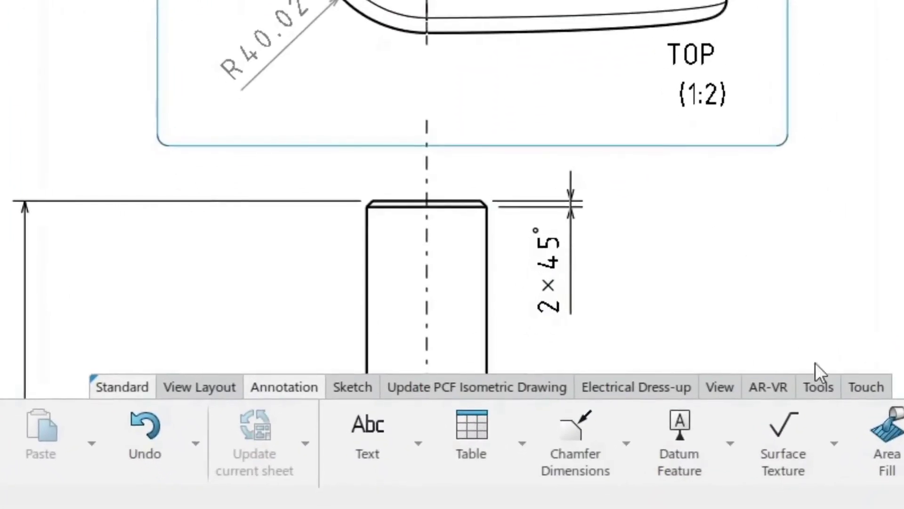
Set the R40.02 radius dimension's numerical precision to 1 so it displays R40
left_click(819, 385)
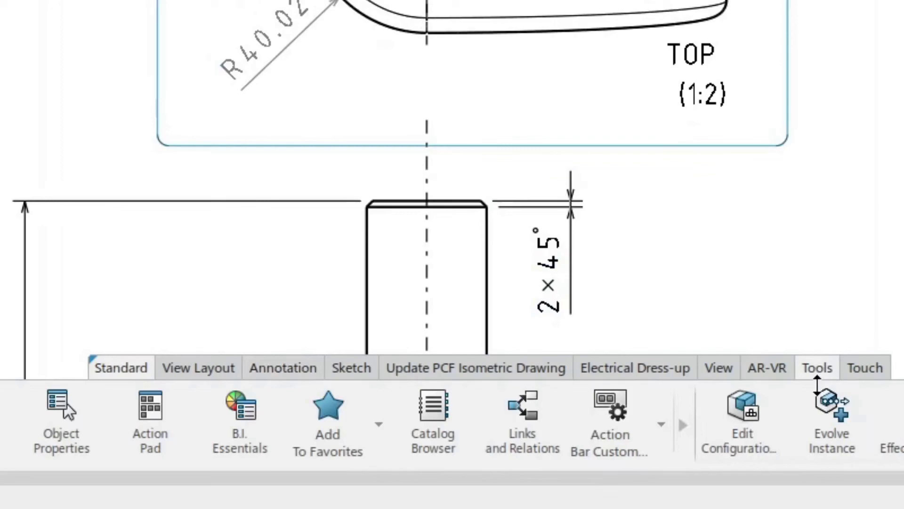
left_click(68, 410)
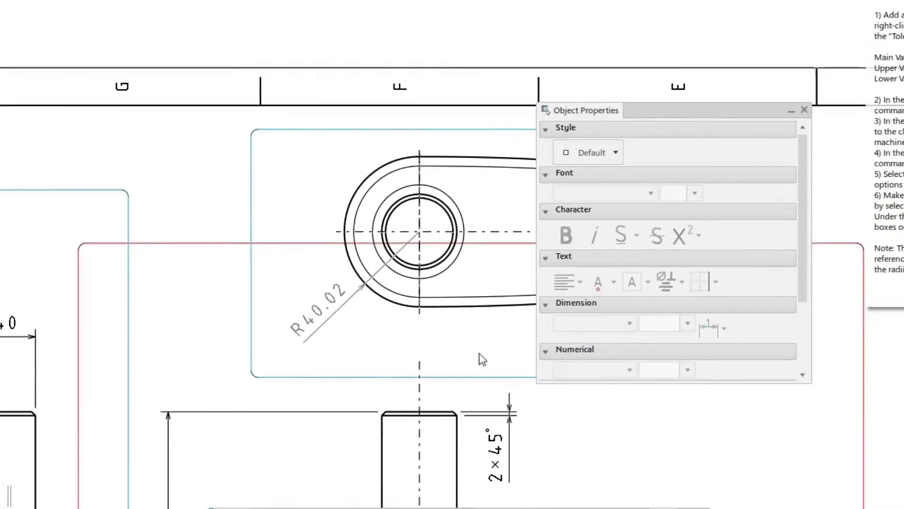
left_click(331, 319)
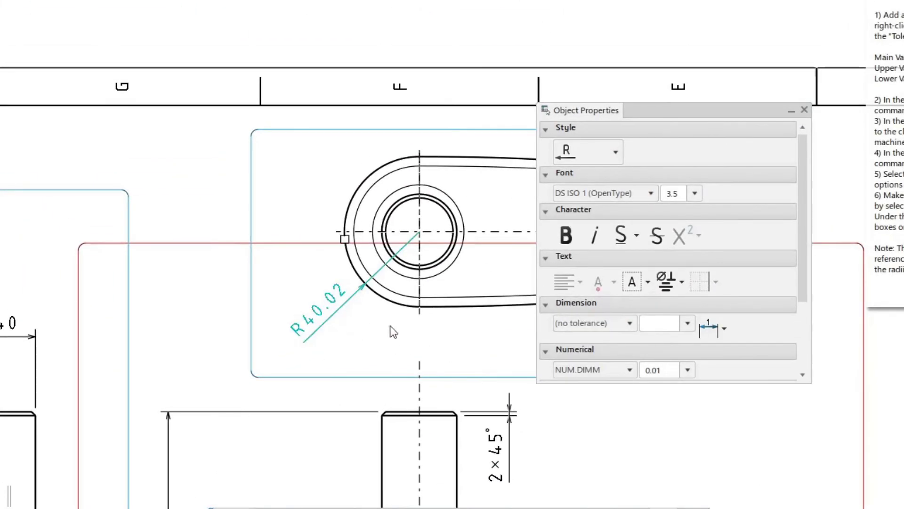
left_click(687, 371)
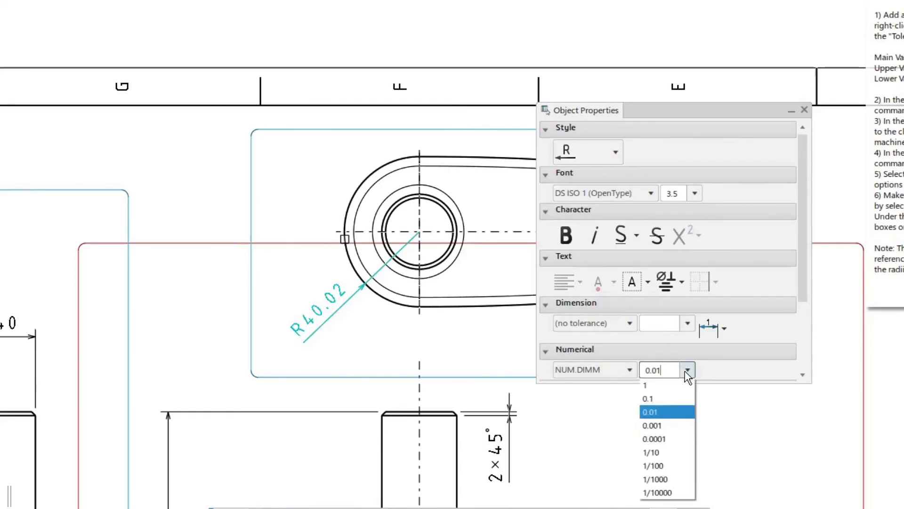
left_click(671, 385)
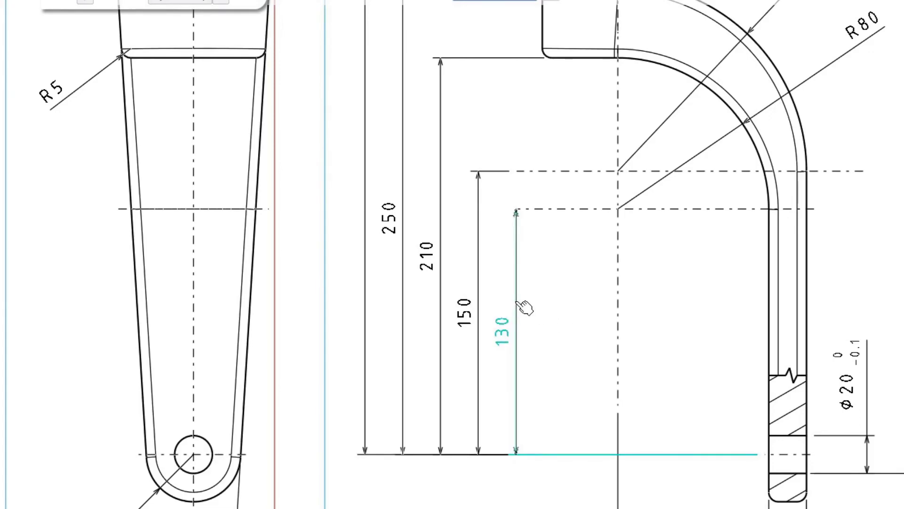
In the 150 and 130 dimensions' Dimension Texts properties, fill the boxes before and after Main Value
right_click(478, 290)
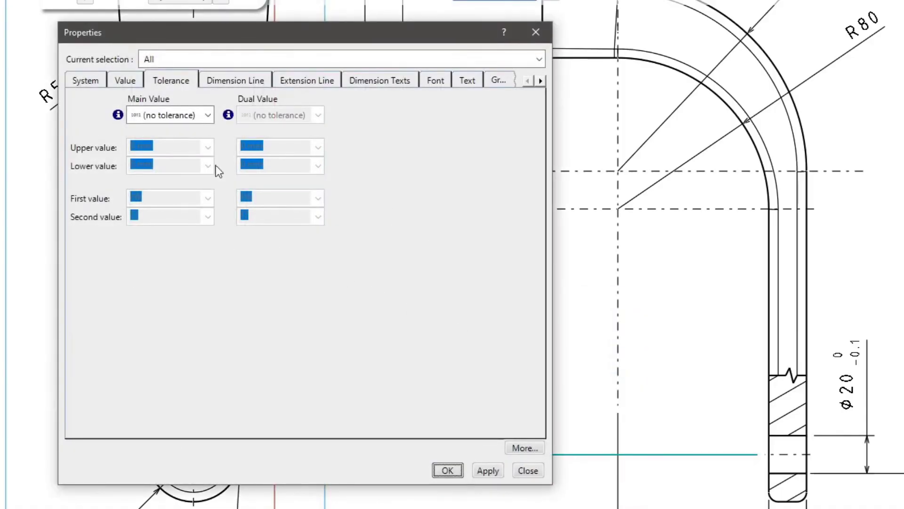
left_click(388, 81)
left_click(144, 207)
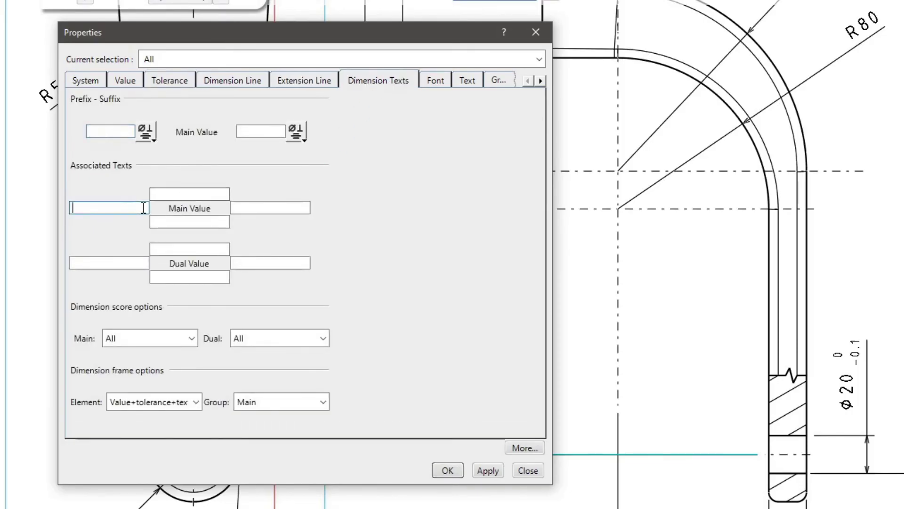
left_click(253, 207)
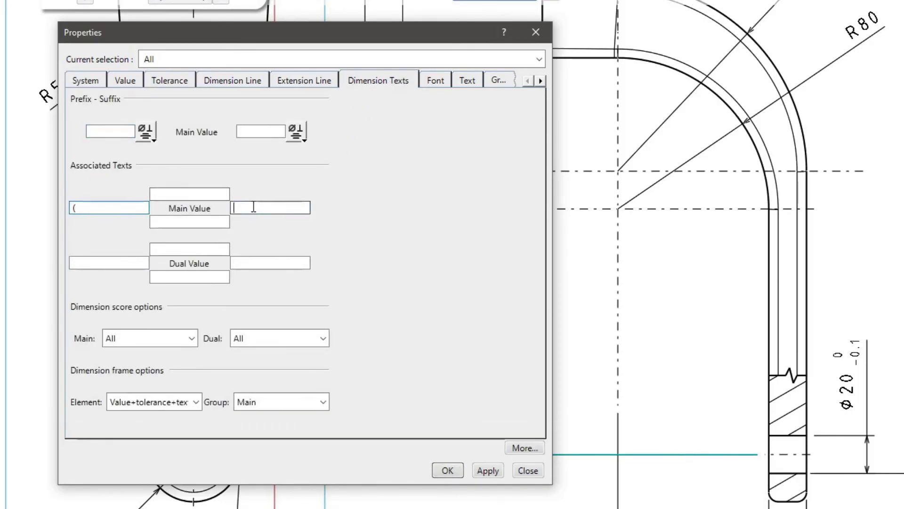